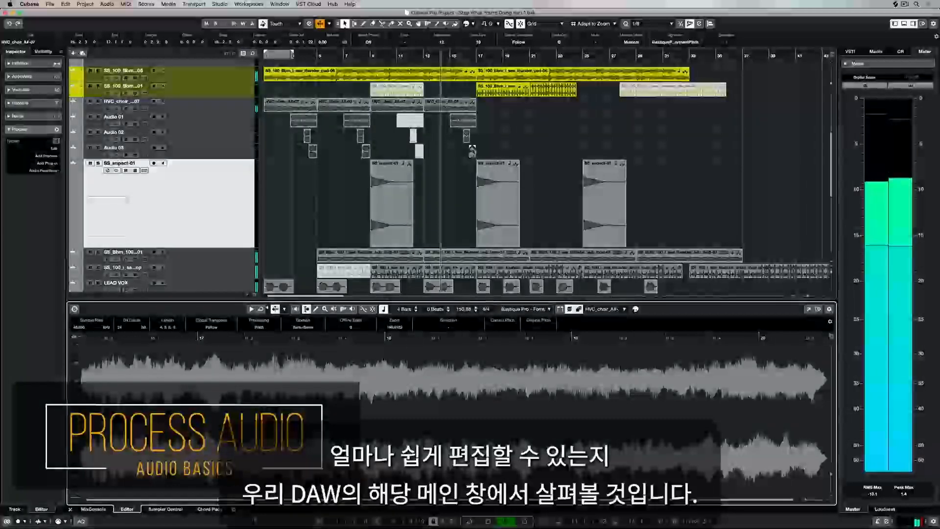
# - Select different audio events in the arrangement one after another to examine their waveforms in the editor
pyautogui.click(498, 203)
pyautogui.click(502, 88)
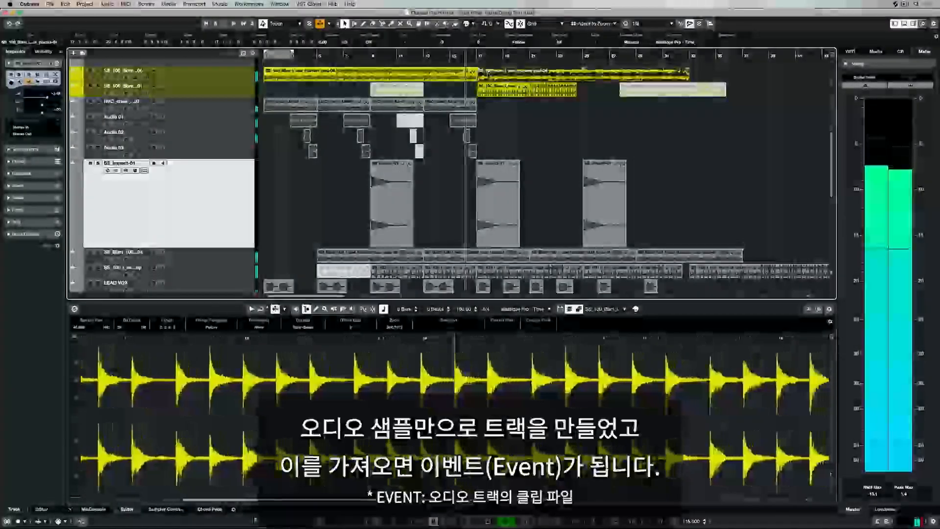
pyautogui.click(488, 74)
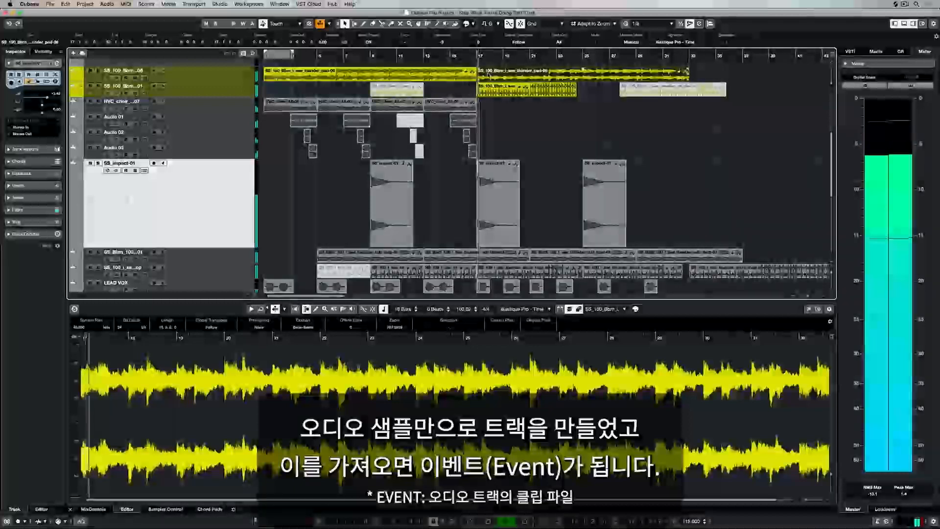
pyautogui.click(505, 90)
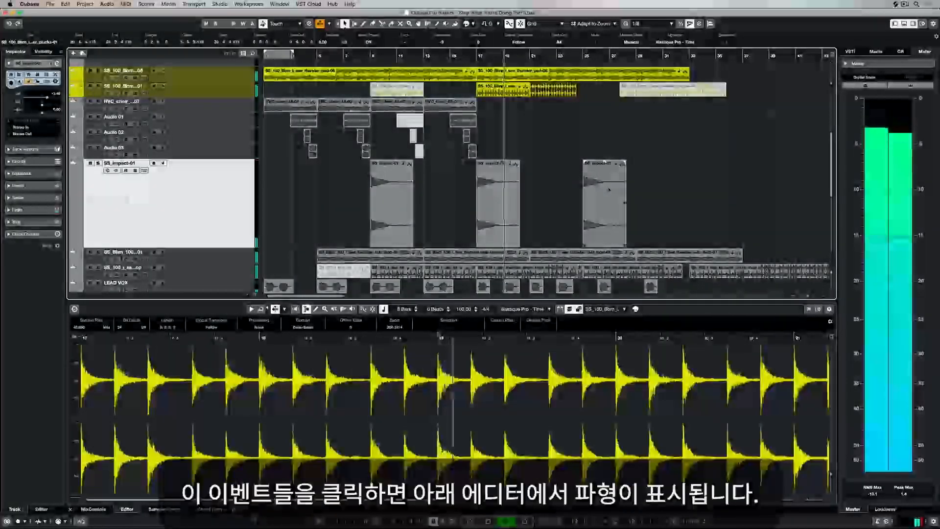
pyautogui.click(532, 252)
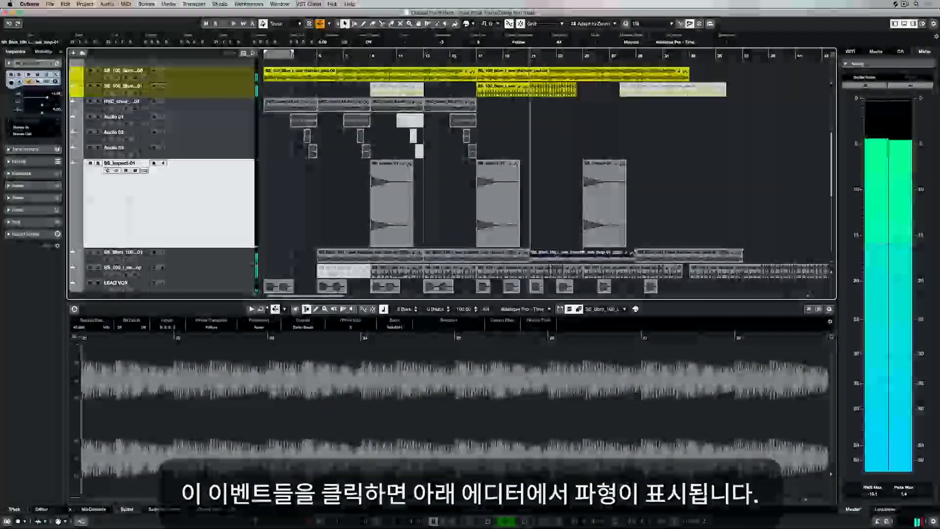
# - Open the last SS_impact-01 event in the editor, select the first part of its waveform as a range, and clear the selection
pyautogui.click(605, 204)
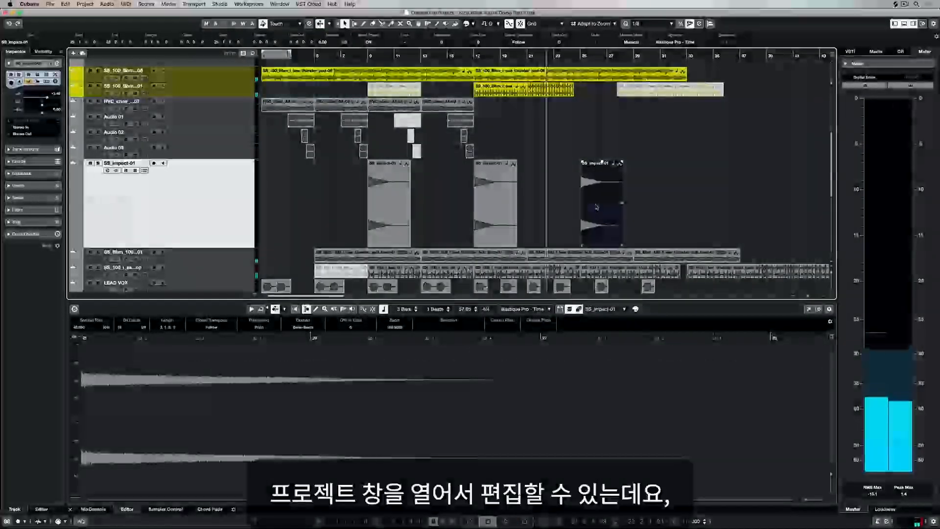
pyautogui.moveTo(554, 372); pyautogui.dragTo(17, 354)
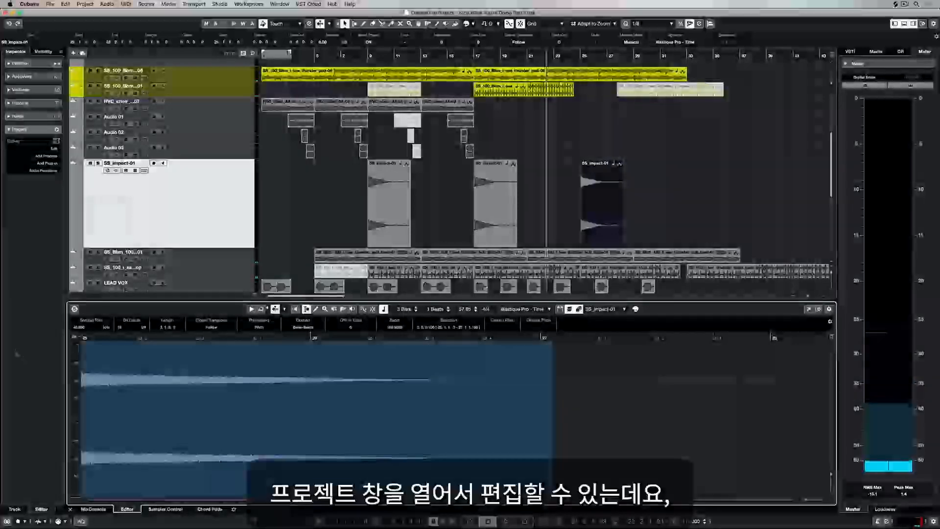
pyautogui.press('Escape')
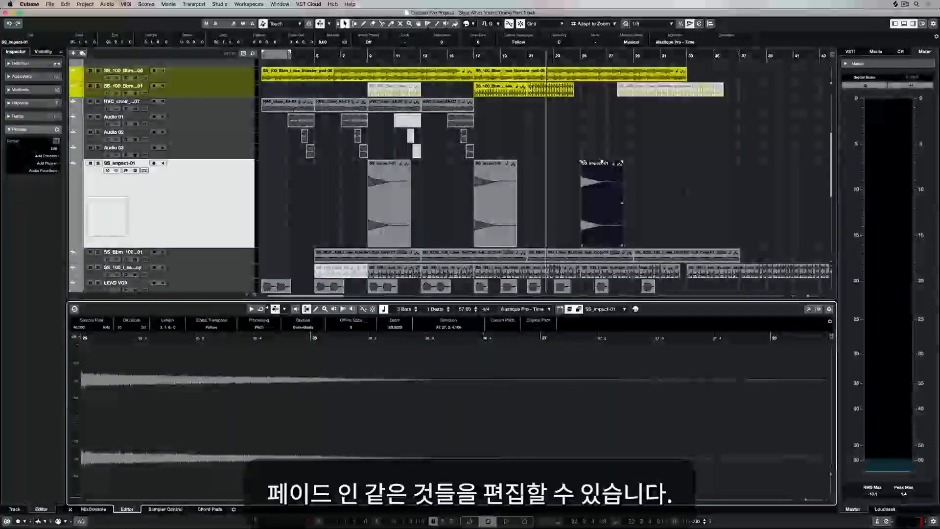
# - Try lowering the clip volume of the last SS_impact-01 event, undo that, and try a long fade-out on it
pyautogui.click(602, 163)
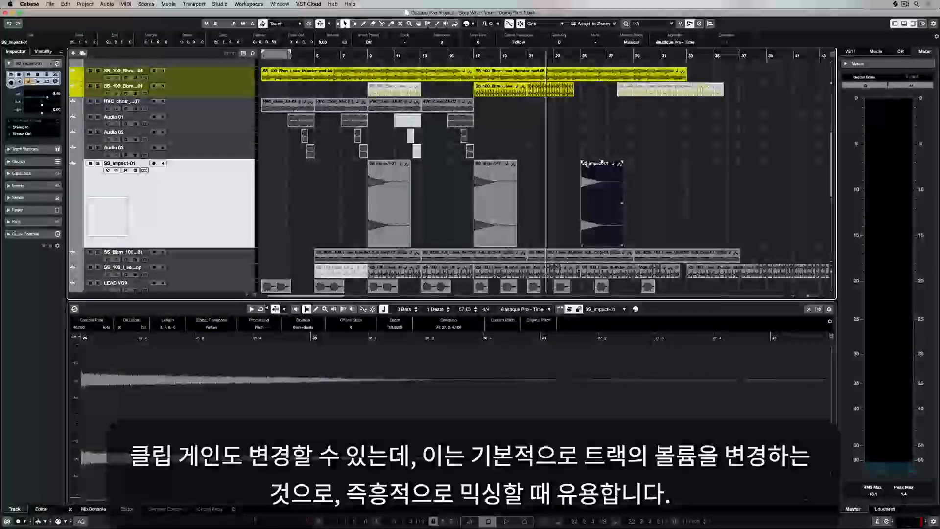
pyautogui.moveTo(603, 170); pyautogui.dragTo(602, 210)
pyautogui.press('super+z')
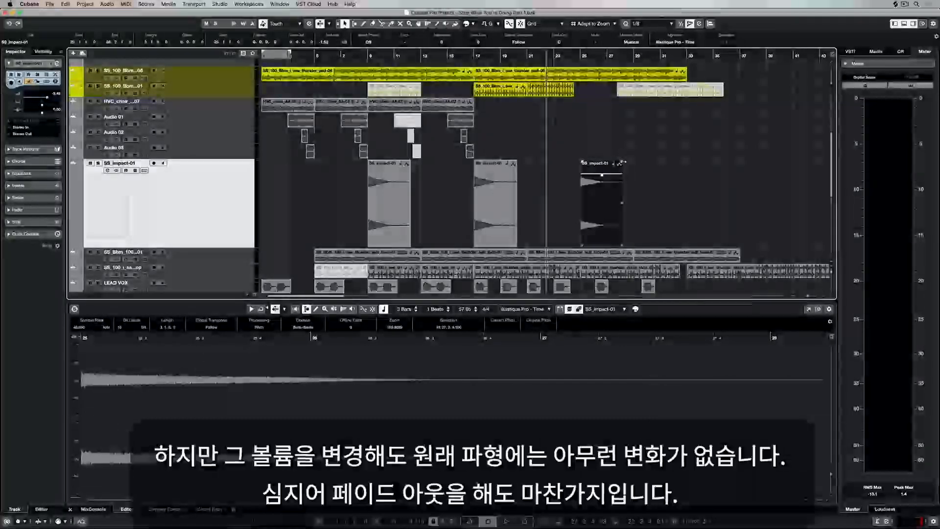
pyautogui.moveTo(621, 162); pyautogui.dragTo(584, 163)
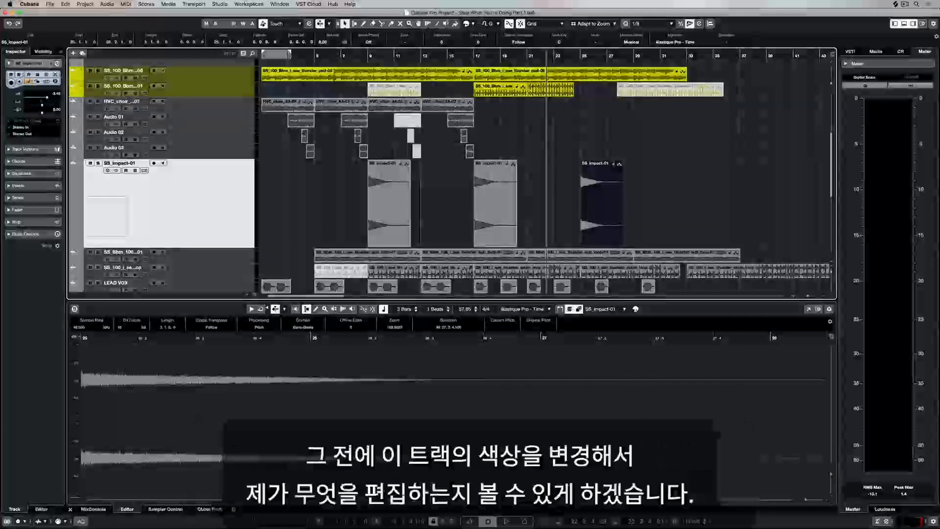
# - Colour the SS_impact-01 track light green
pyautogui.click(76, 63)
pyautogui.click(104, 84)
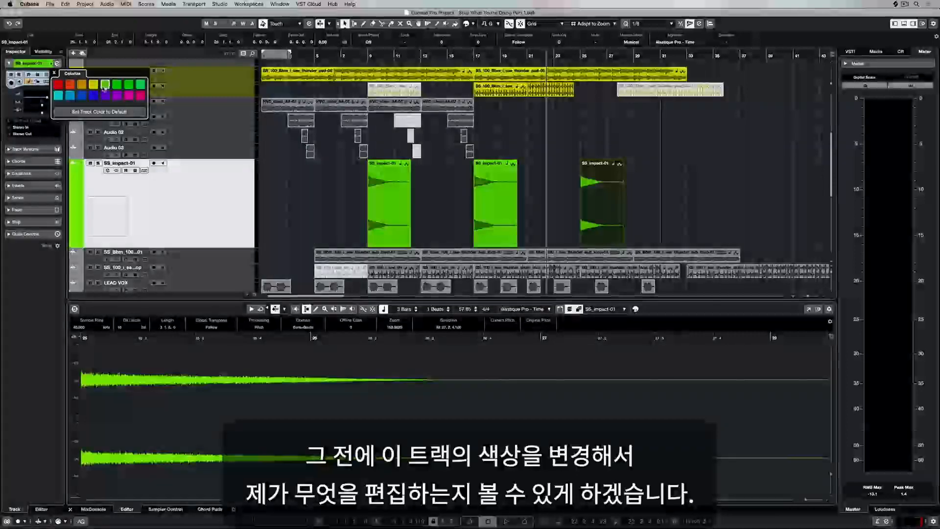
# - Add the offline Gain process to the last SS_impact-01 event, set its gain to 0 dB, and audition it
pyautogui.click(102, 4)
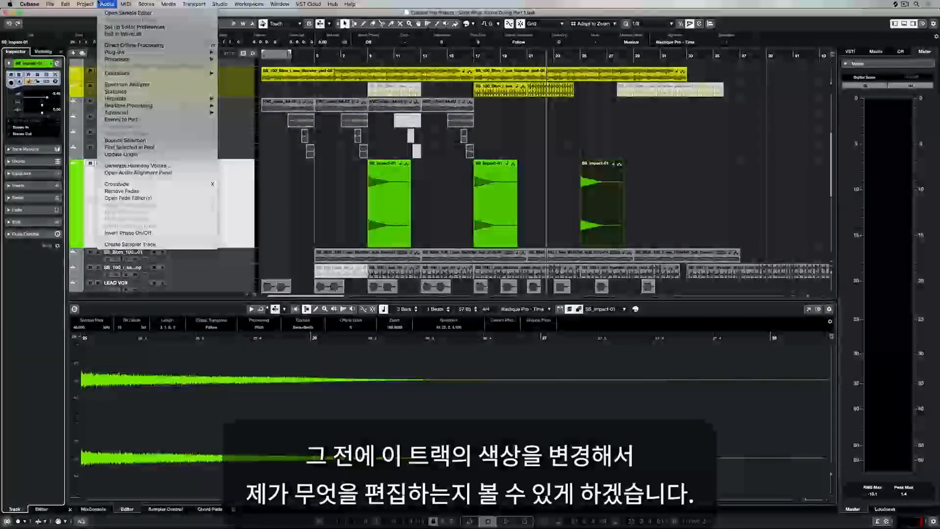
pyautogui.moveTo(154, 59)
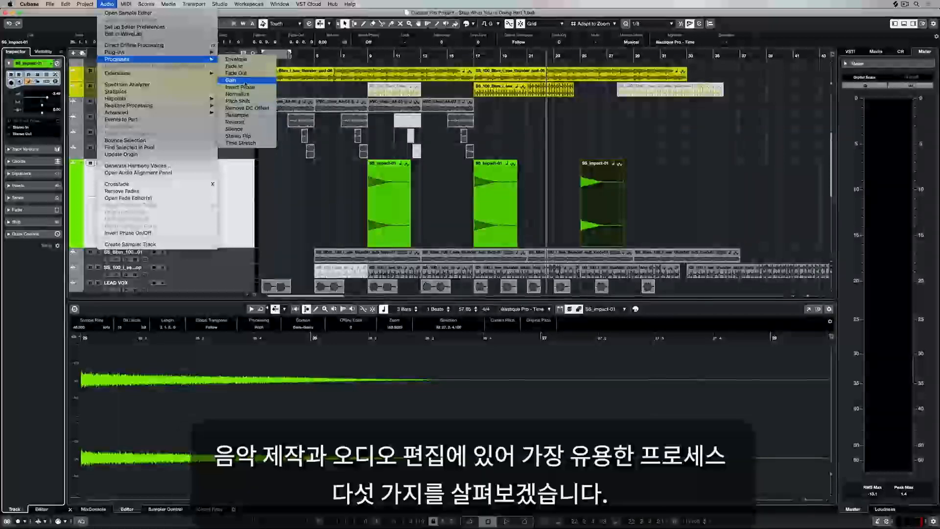
pyautogui.click(244, 81)
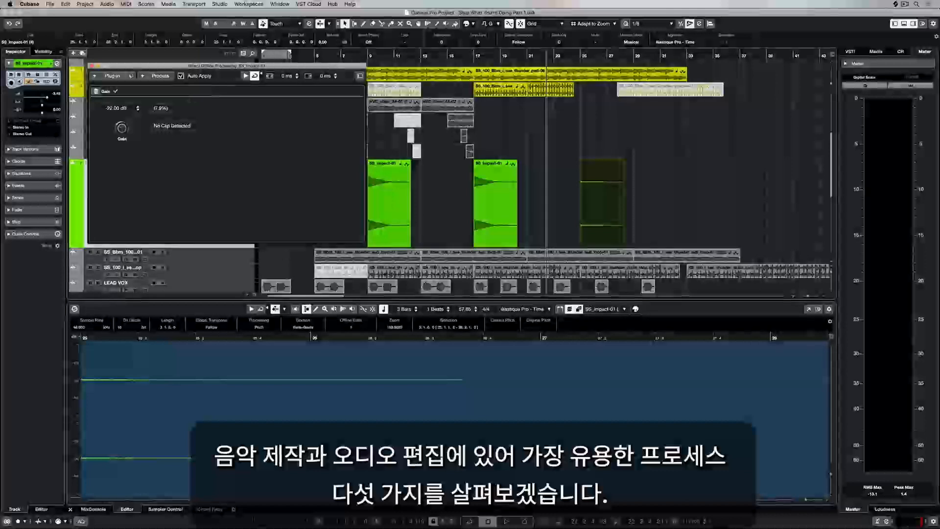
pyautogui.click(116, 108)
pyautogui.write('0')
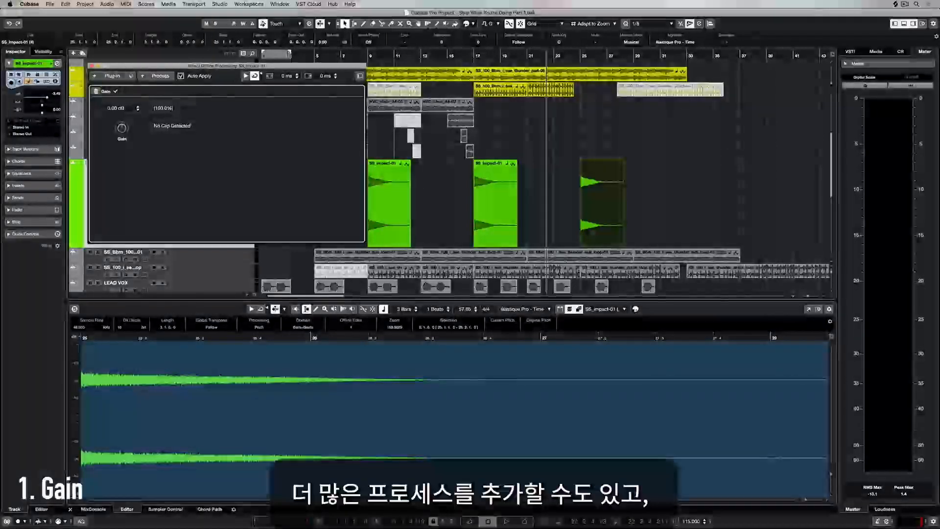
pyautogui.click(246, 76)
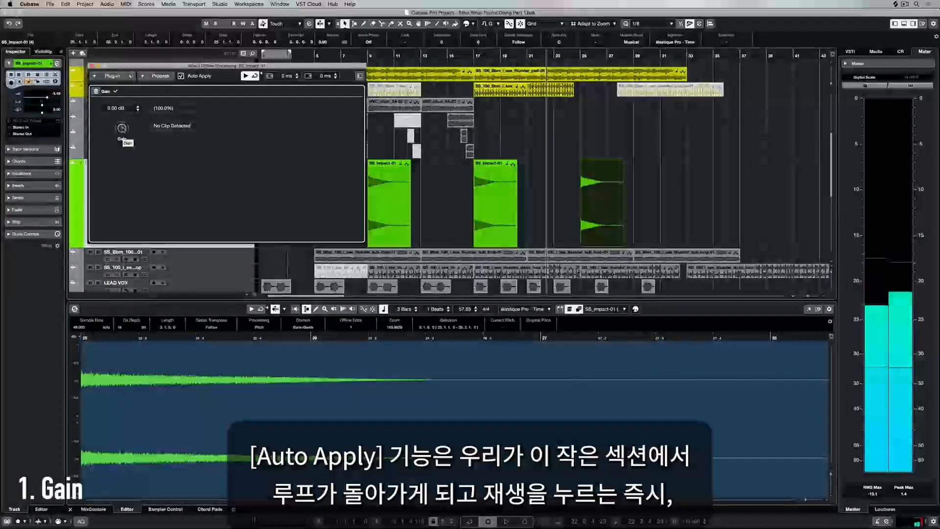
# - Try boosting the Gain process to 7.20 dB, cutting it sharply, and raising it to 8.40 dB, auditioning the event
pyautogui.scroll(5, 122, 128)
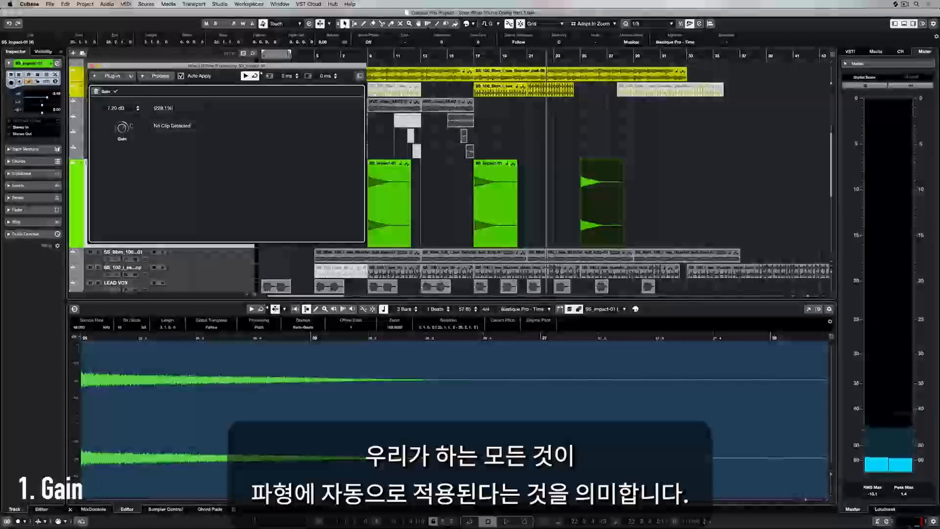
pyautogui.moveTo(122, 128); pyautogui.dragTo(116, 154)
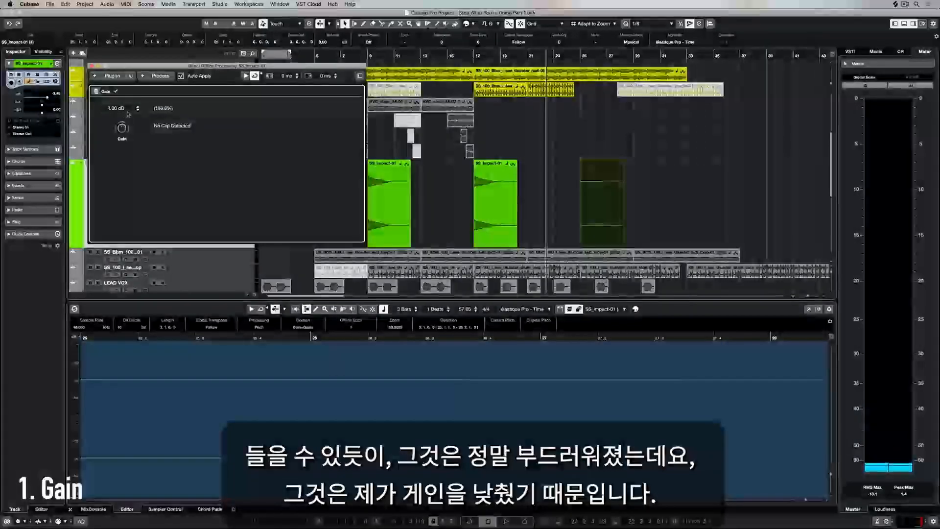
pyautogui.scroll(5, 131, 108)
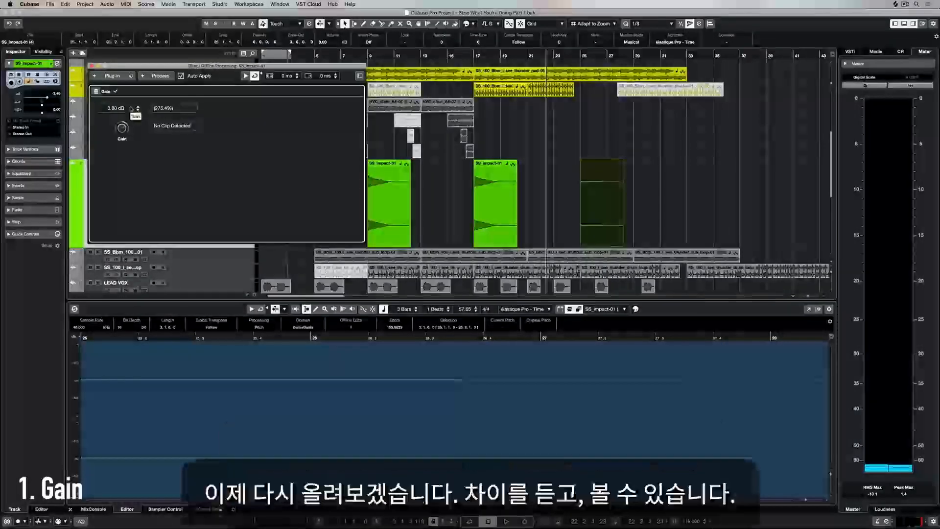
pyautogui.click(245, 76)
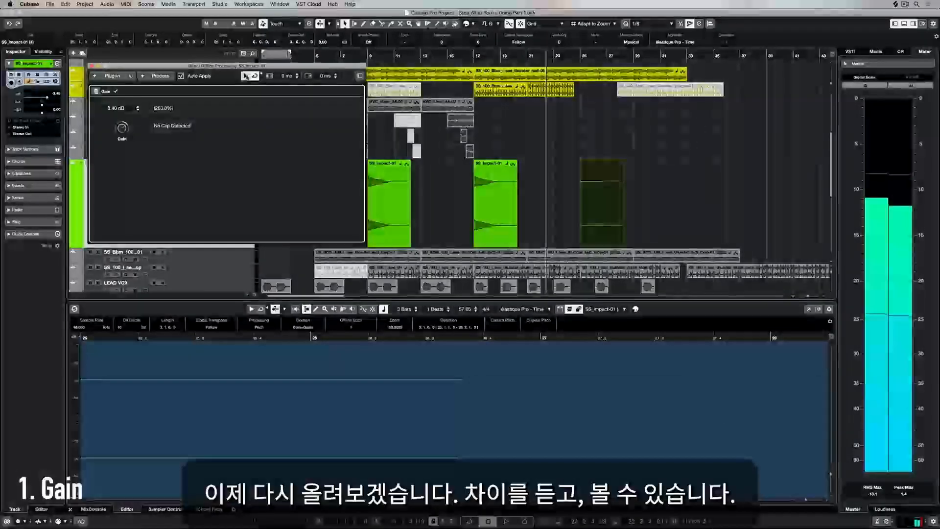
pyautogui.click(245, 76)
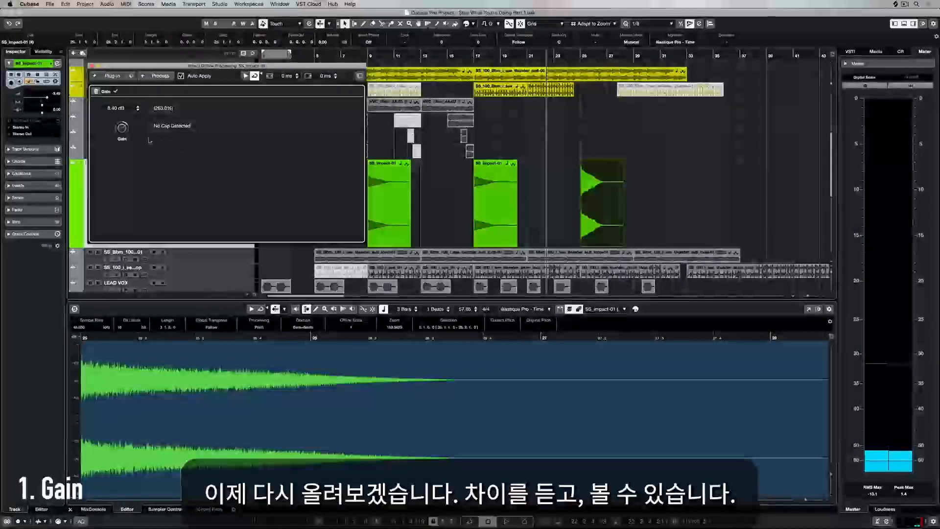
# - Reduce the event's gain to 0.80 dB, play it, and raise the gain through 2.00 dB to 6.00 dB while auditioning
pyautogui.moveTo(121, 127); pyautogui.dragTo(122, 135)
pyautogui.press('space')
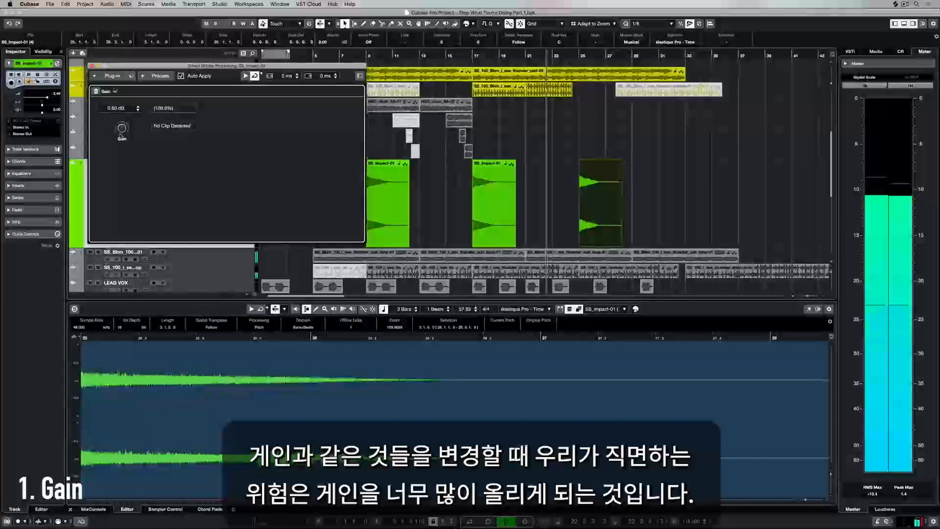
pyautogui.moveTo(122, 136); pyautogui.dragTo(122, 130)
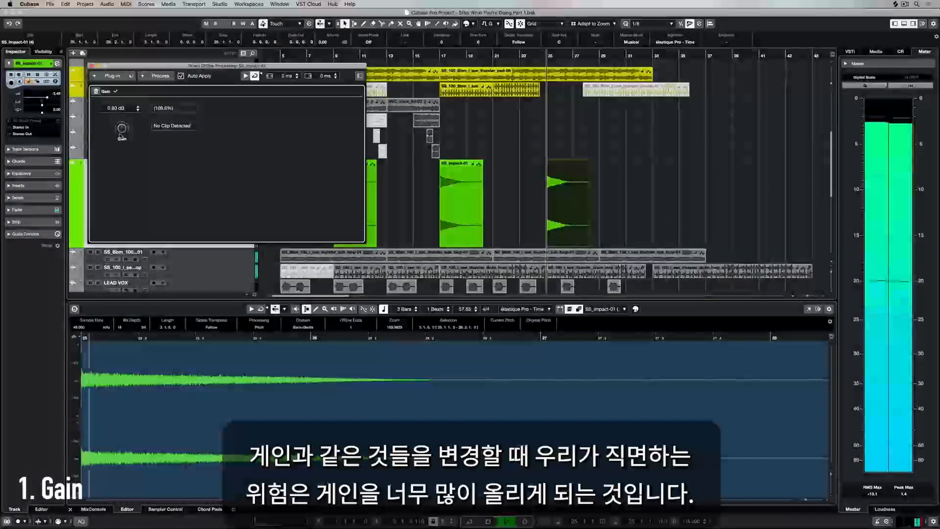
pyautogui.click(246, 77)
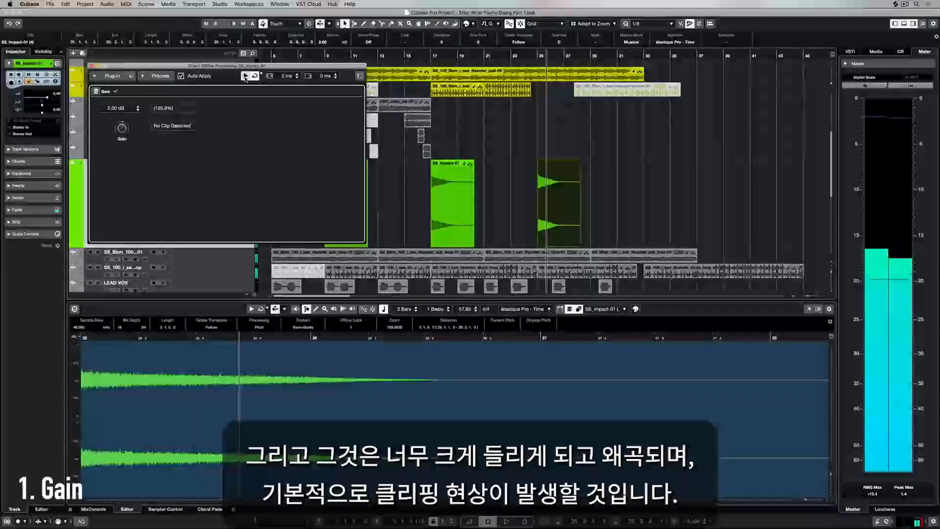
pyautogui.moveTo(122, 131); pyautogui.dragTo(123, 127)
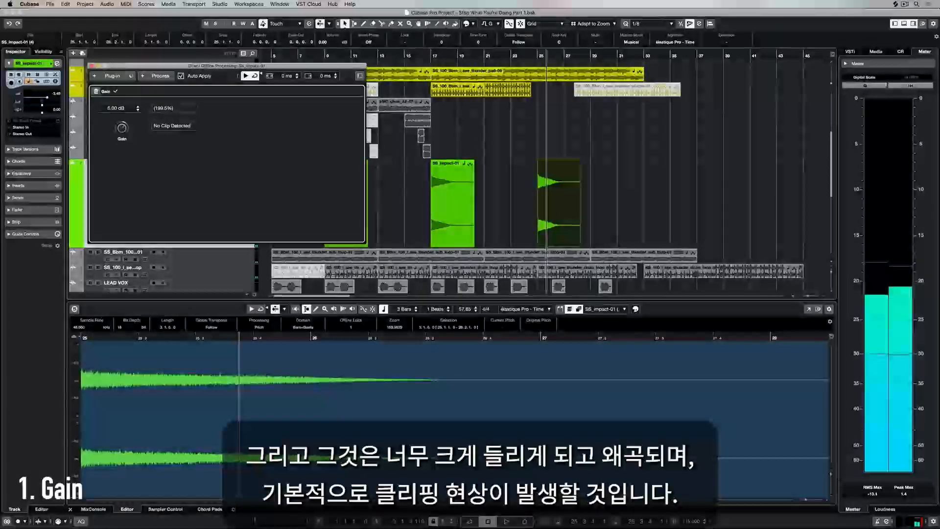
pyautogui.click(246, 76)
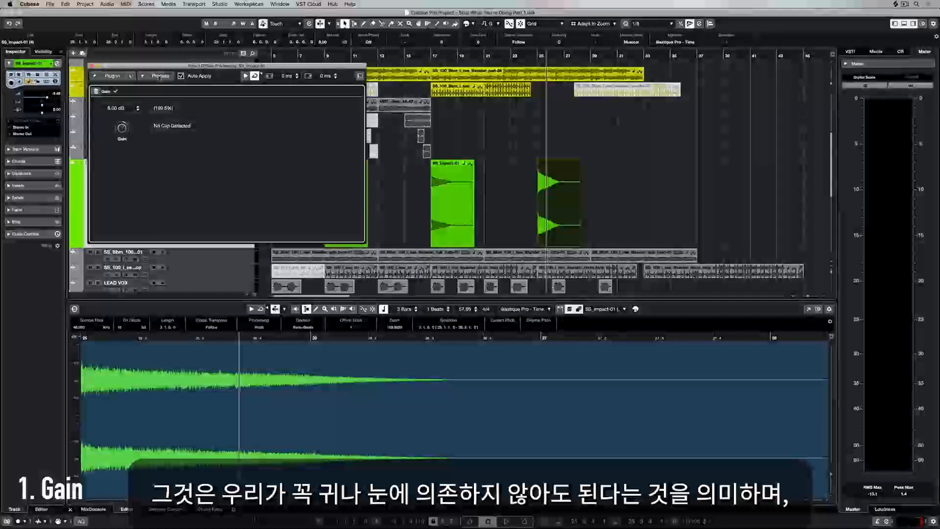
# - Add the Normalize process to the last SS_impact-01 event and use Peak Normalization at 0.00 dB
pyautogui.click(159, 75)
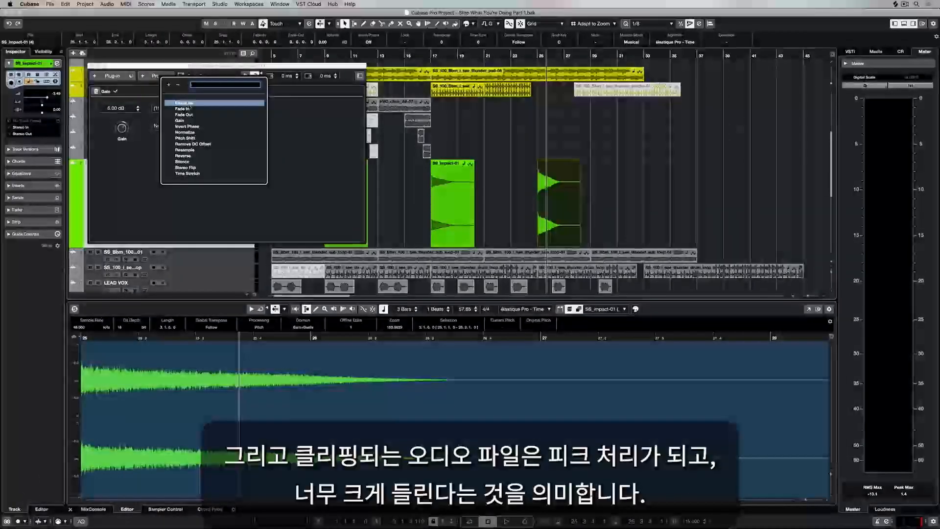
pyautogui.click(188, 133)
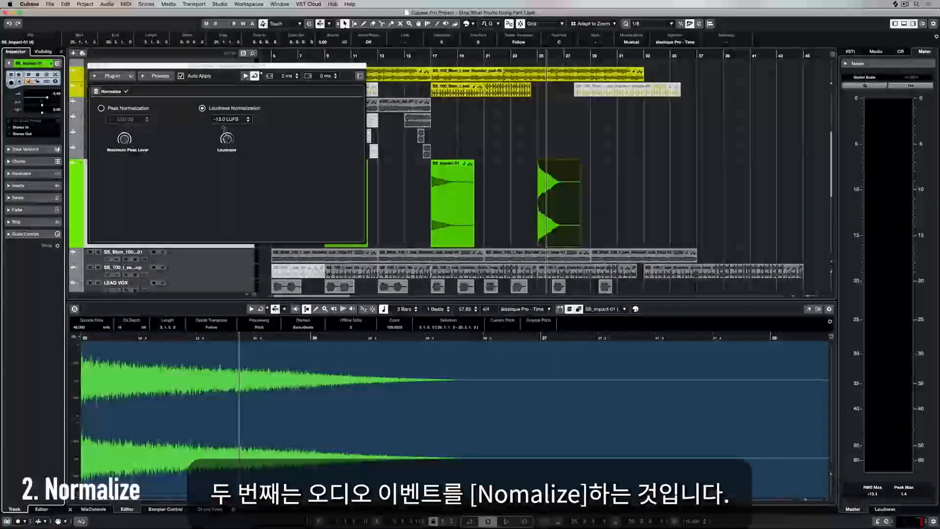
pyautogui.click(102, 108)
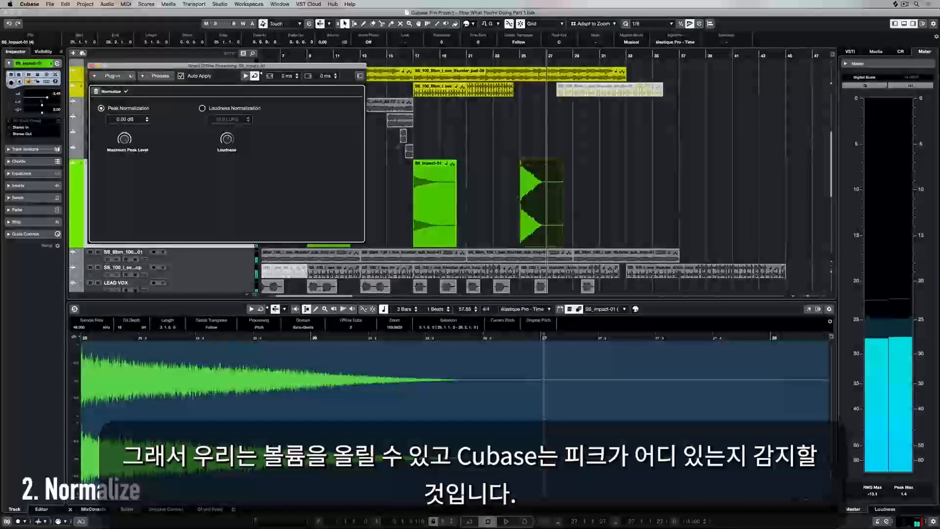
# - Switch the Normalize process to Loudness Normalization at -10.1 LUFS and play the event from its start
pyautogui.click(202, 108)
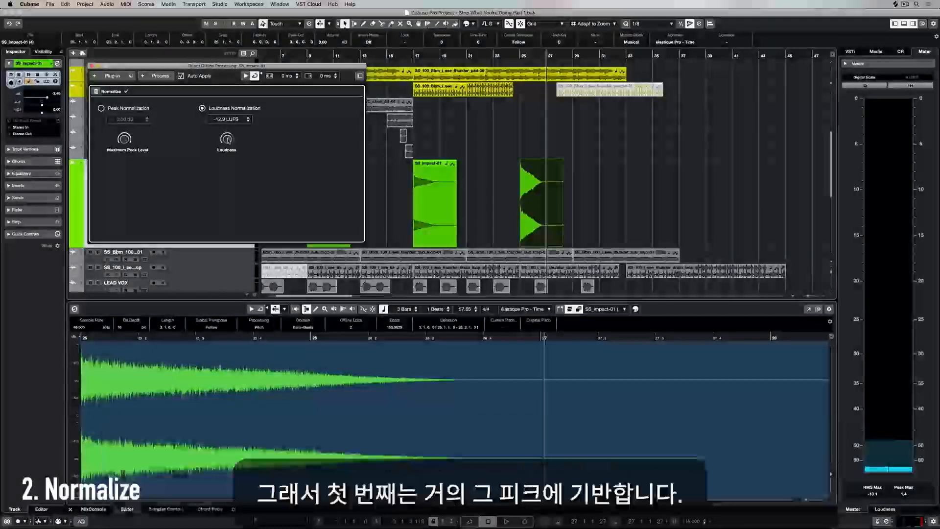
pyautogui.moveTo(228, 138); pyautogui.dragTo(229, 135)
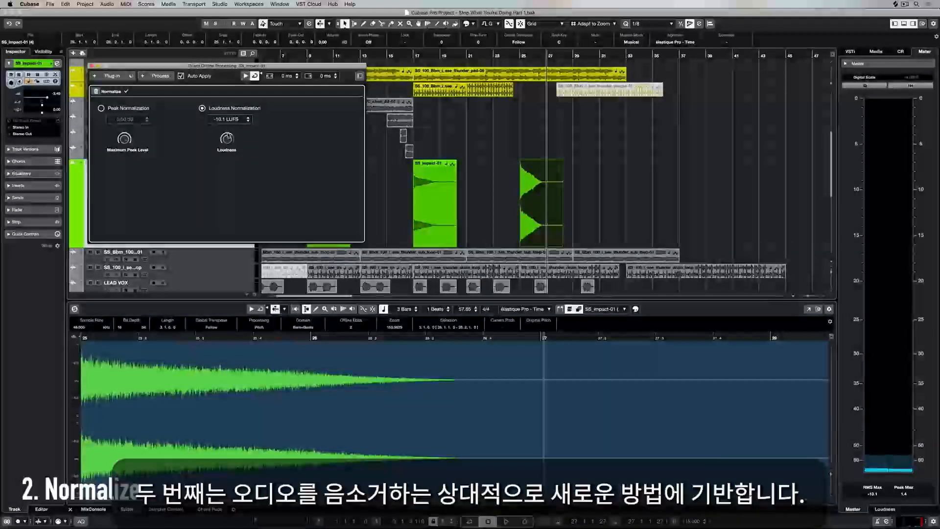
pyautogui.press('l')
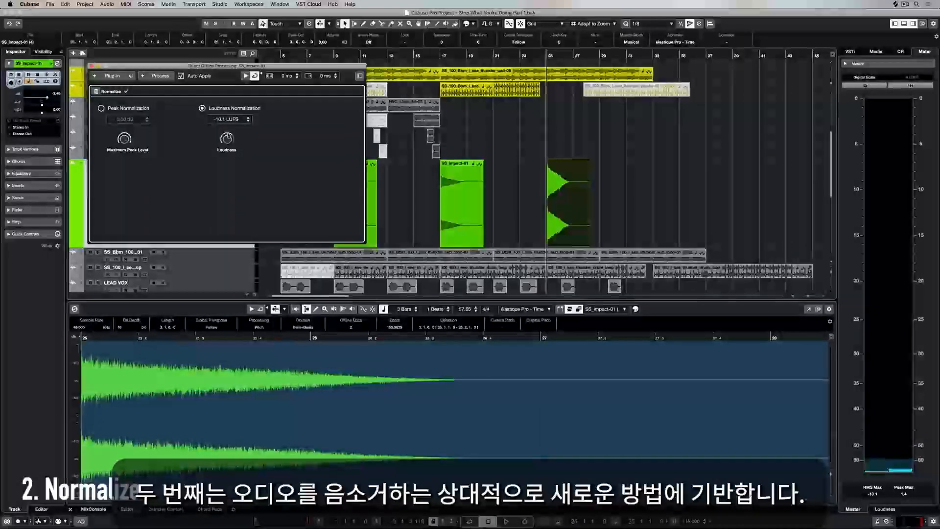
pyautogui.press('space')
pyautogui.press('space')
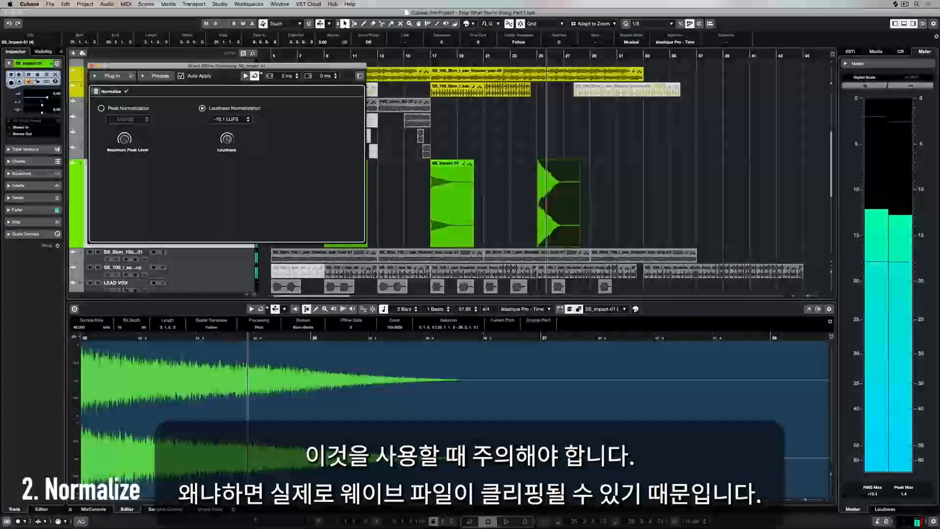
# - Raise the normalization loudness to about -7.8 LUFS and play the event from its start
pyautogui.moveTo(228, 138); pyautogui.dragTo(229, 137)
pyautogui.press('l')
pyautogui.press('space')
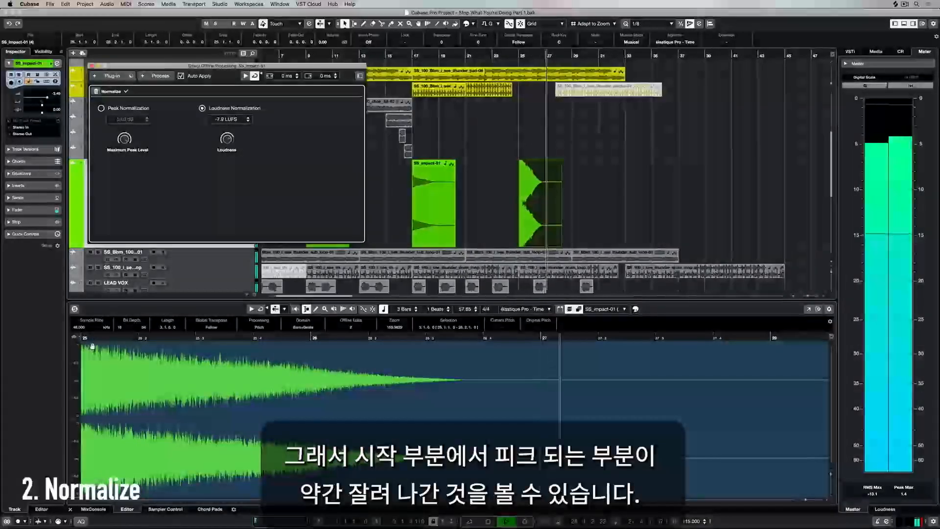
pyautogui.press('l')
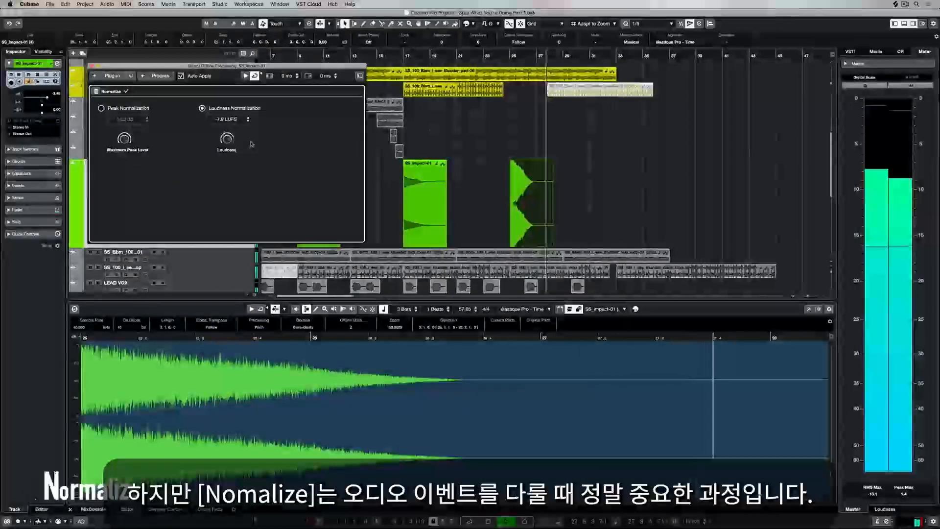
# - Stop playback and add the Reverse process to the last SS_impact-01 event
pyautogui.press('space')
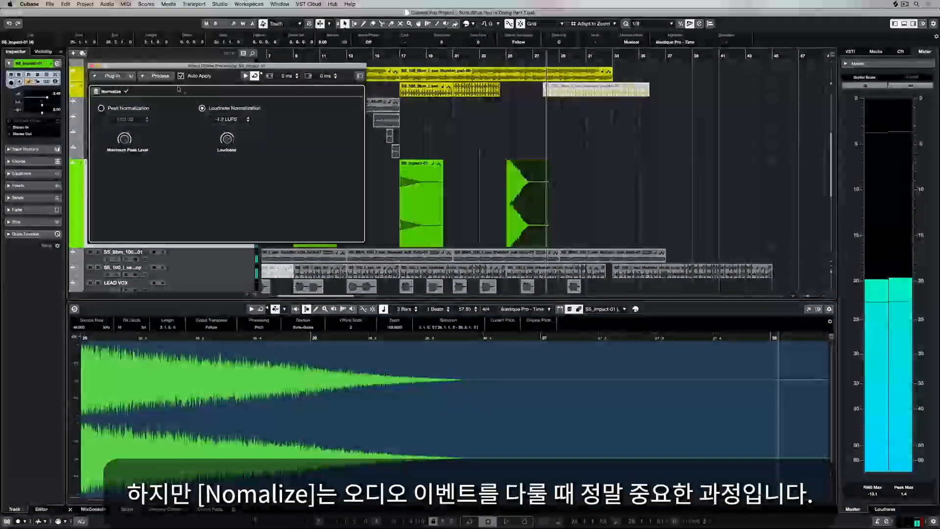
pyautogui.click(160, 76)
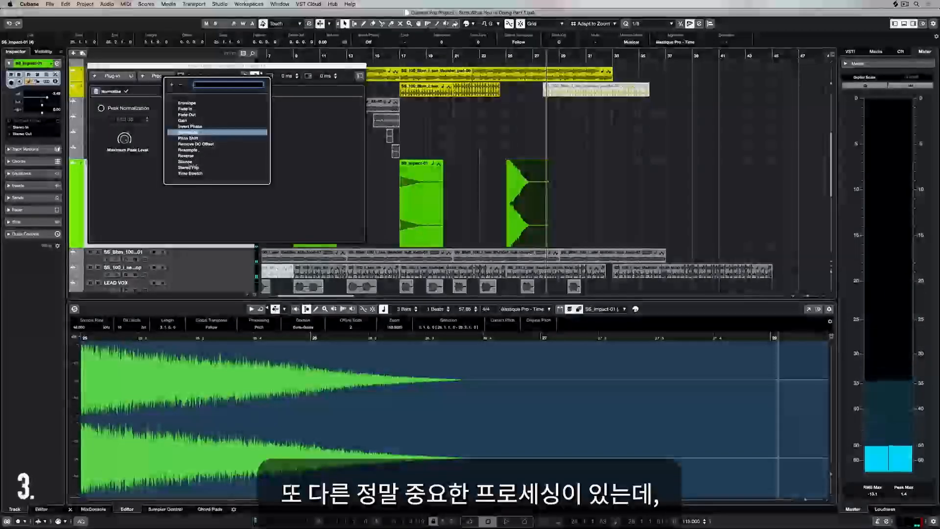
pyautogui.click(186, 156)
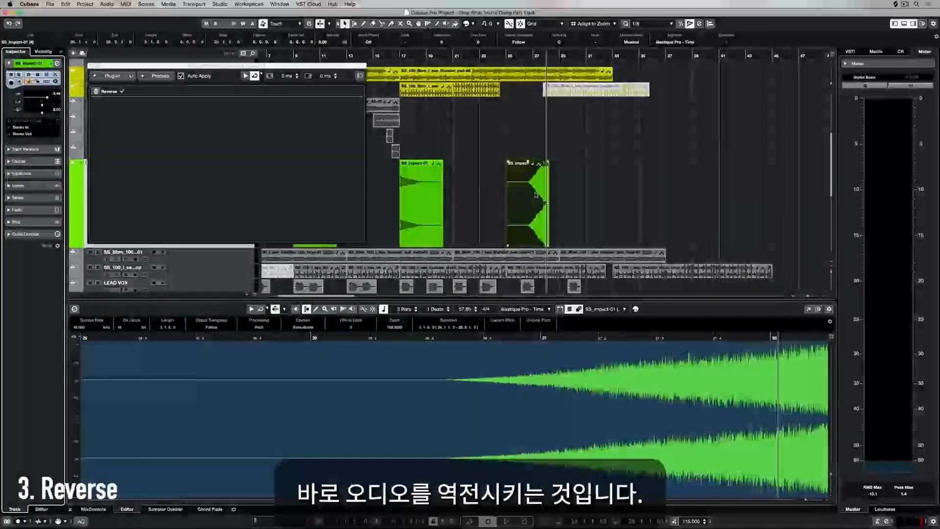
# - Audition the reversed SS_impact-01 event, moving it earlier on its track to start at about 21.3.4.93
pyautogui.press('space')
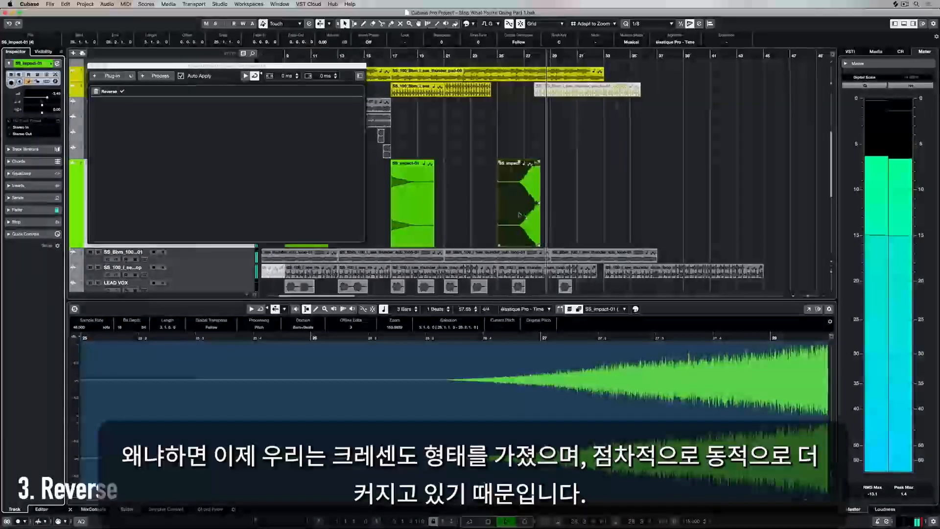
pyautogui.moveTo(499, 214); pyautogui.dragTo(480, 214)
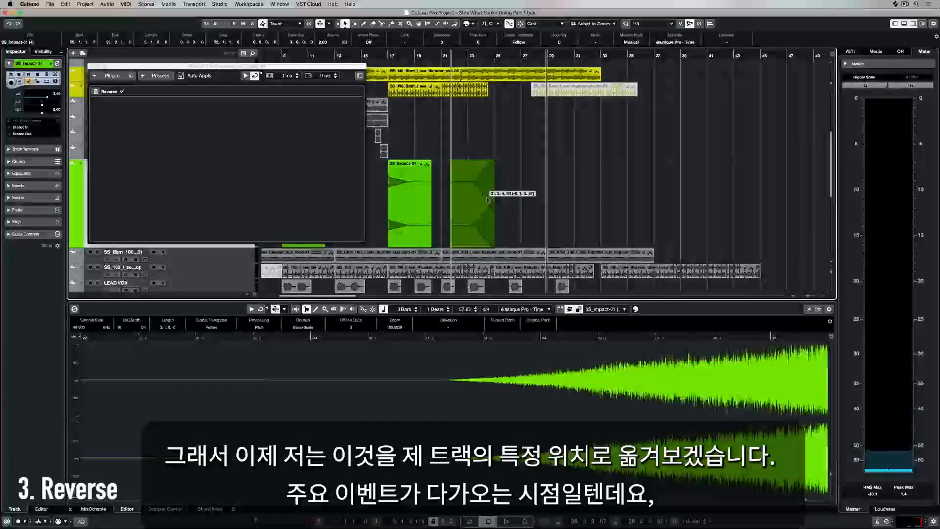
pyautogui.hotkey('alt', 'space')
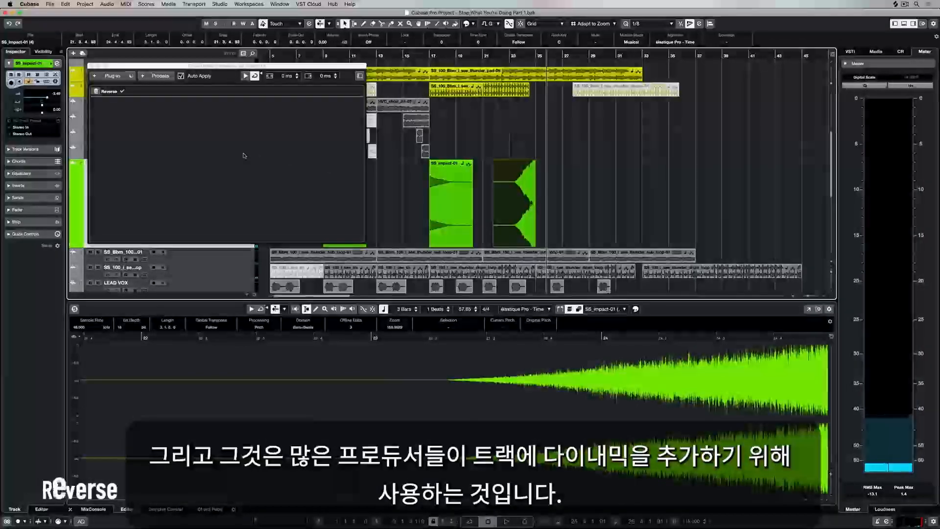
pyautogui.click(160, 76)
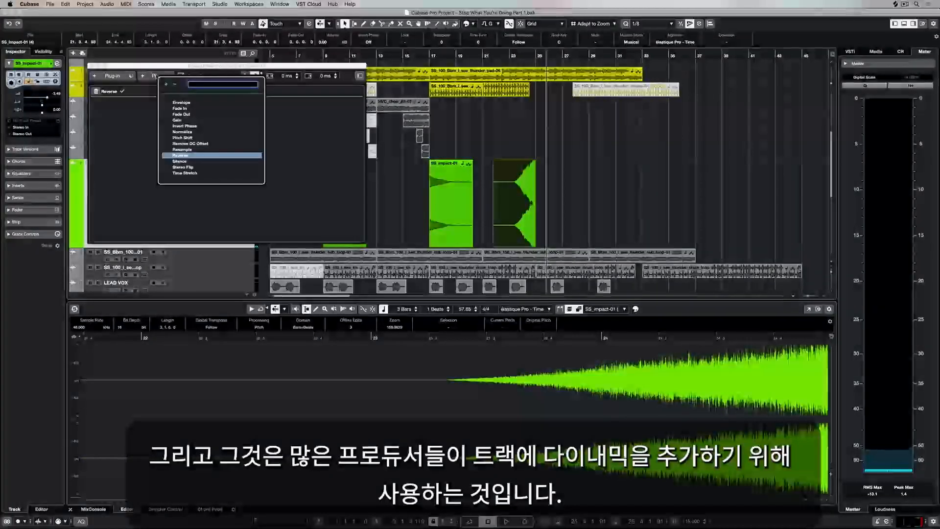
pyautogui.click(187, 173)
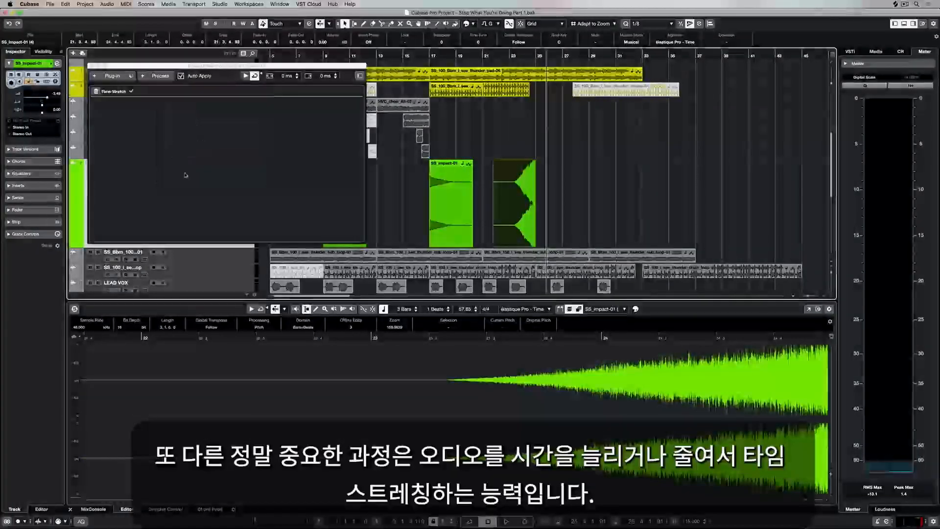
pyautogui.press('super+z')
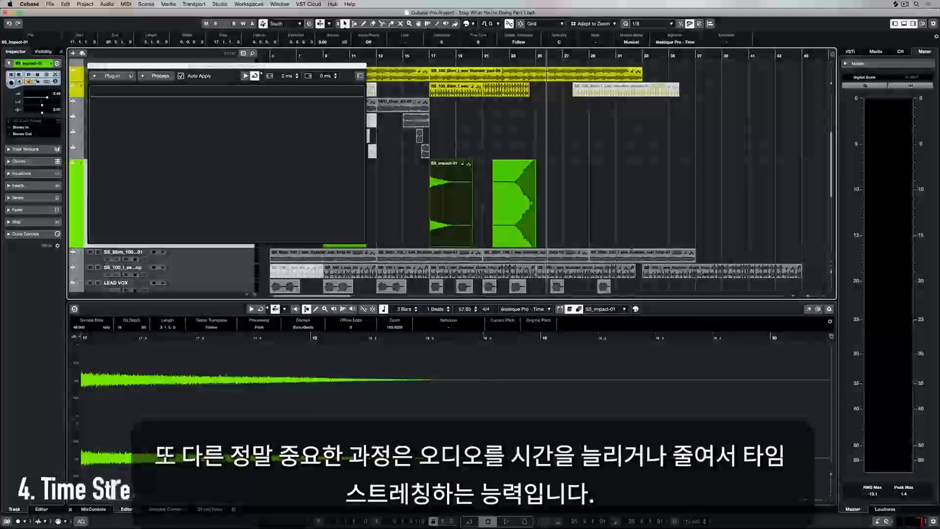
# - Turn off Musical Mode for the reversed event, then trim and reposition it to start at about 20.4.2.23
pyautogui.click(514, 201)
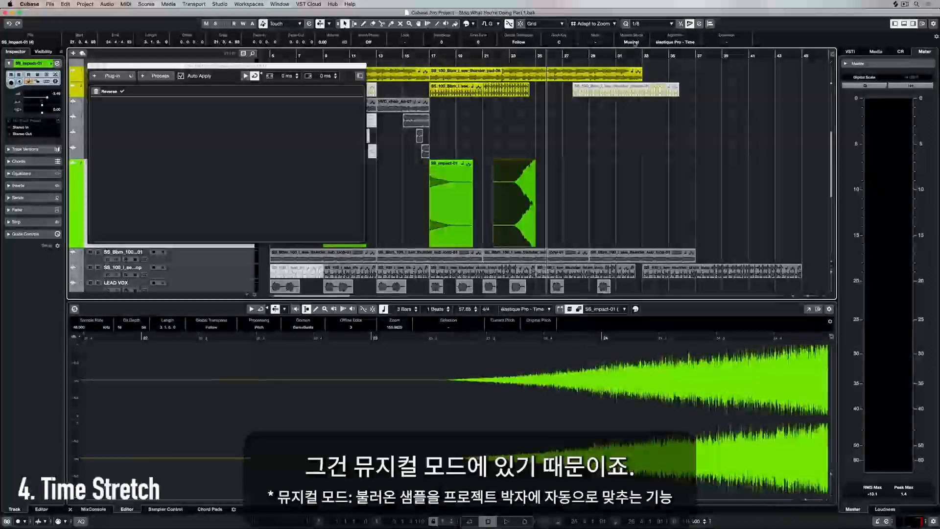
pyautogui.click(632, 42)
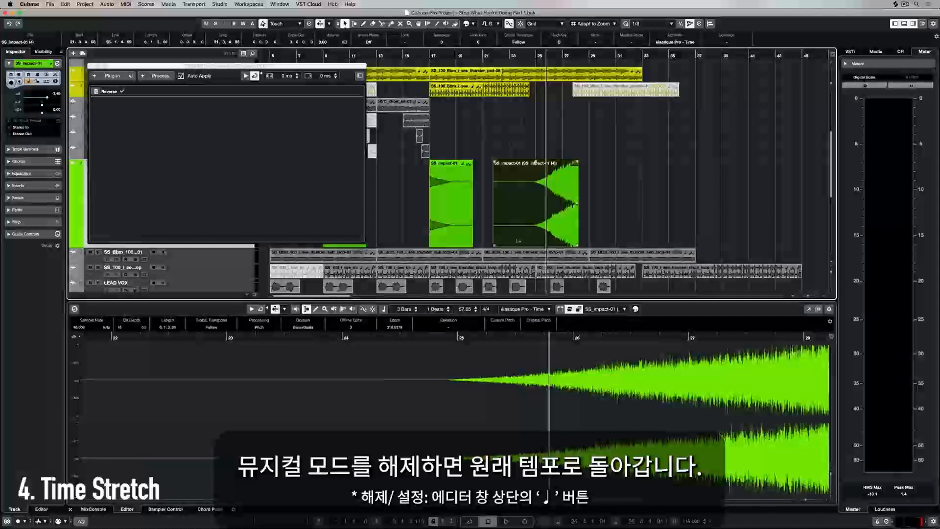
pyautogui.moveTo(493, 245); pyautogui.dragTo(520, 218)
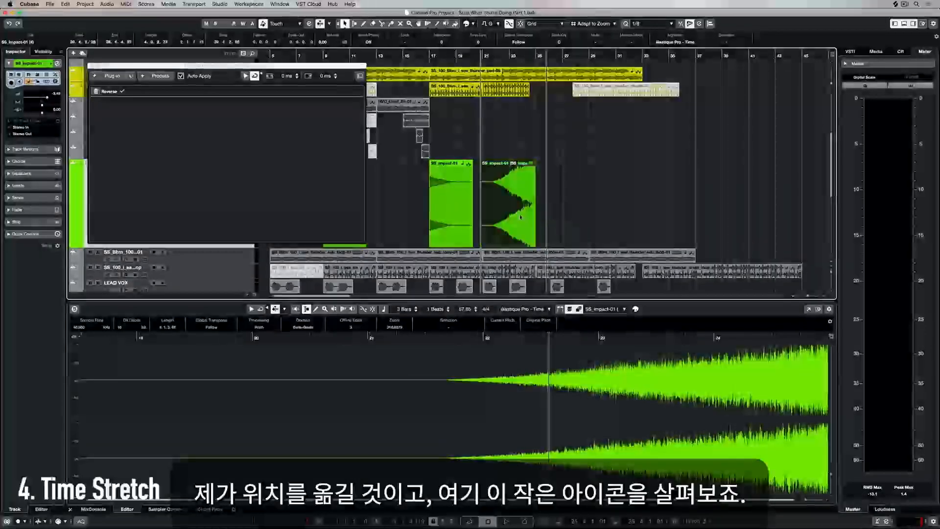
pyautogui.press('space')
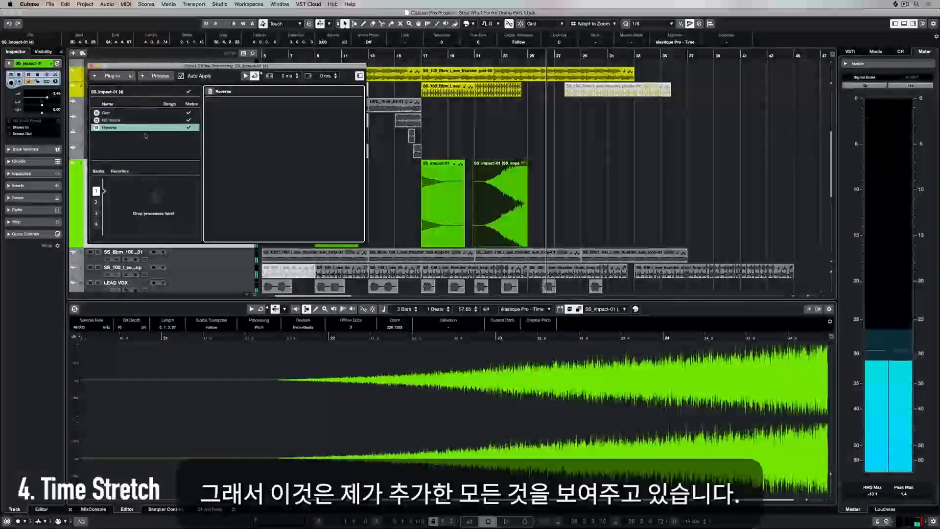
# - Add the Time Stretch process to the reversed event, and move its window aside with the process list hidden
pyautogui.click(159, 77)
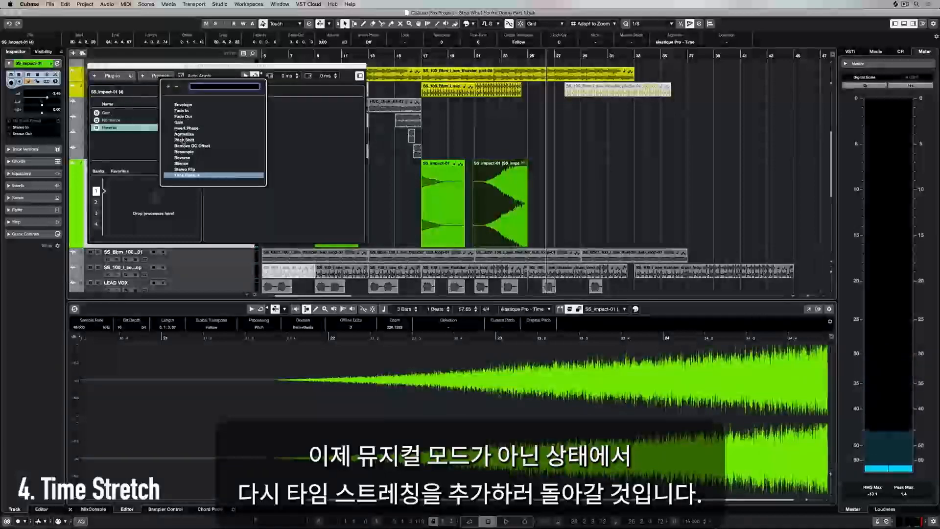
pyautogui.click(187, 175)
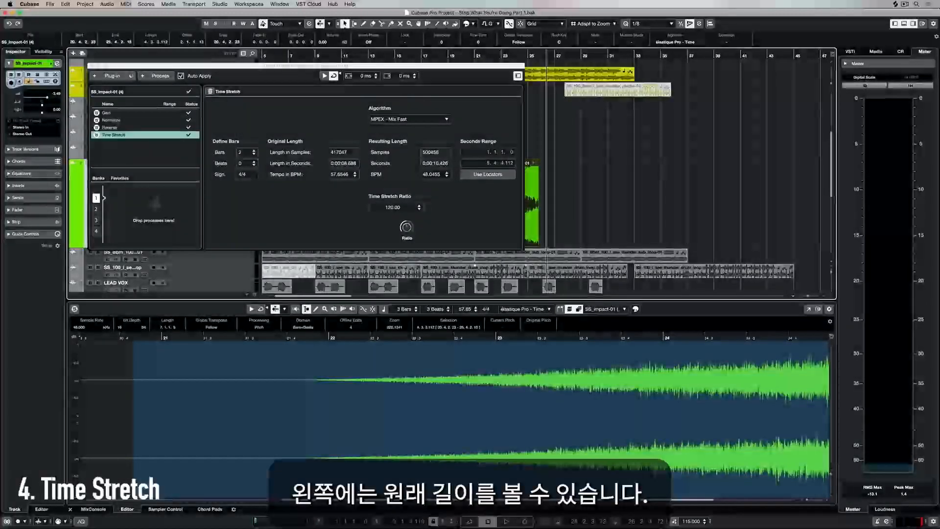
pyautogui.moveTo(461, 66); pyautogui.dragTo(383, 74)
pyautogui.click(439, 84)
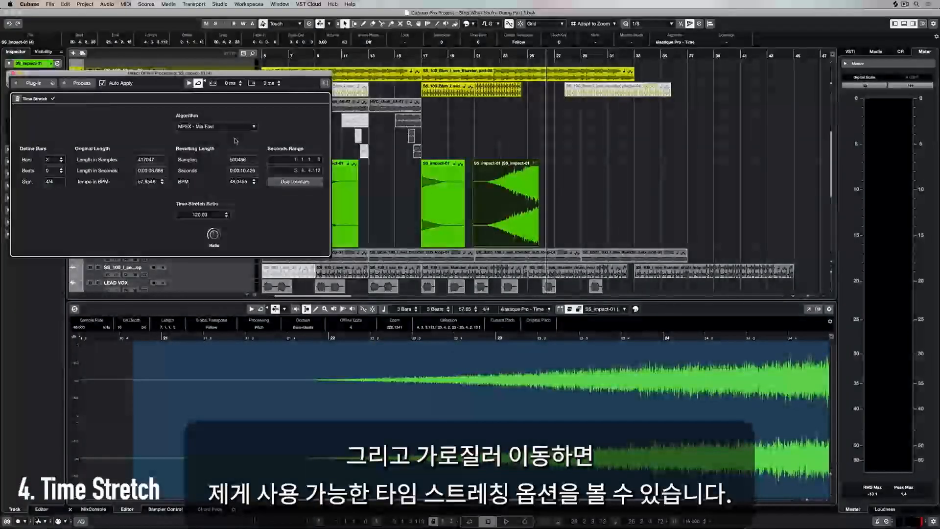
# - Try the élastique Pro - Pitch and MPEX - Preview Quality algorithms for the time stretch while auditioning
pyautogui.click(221, 128)
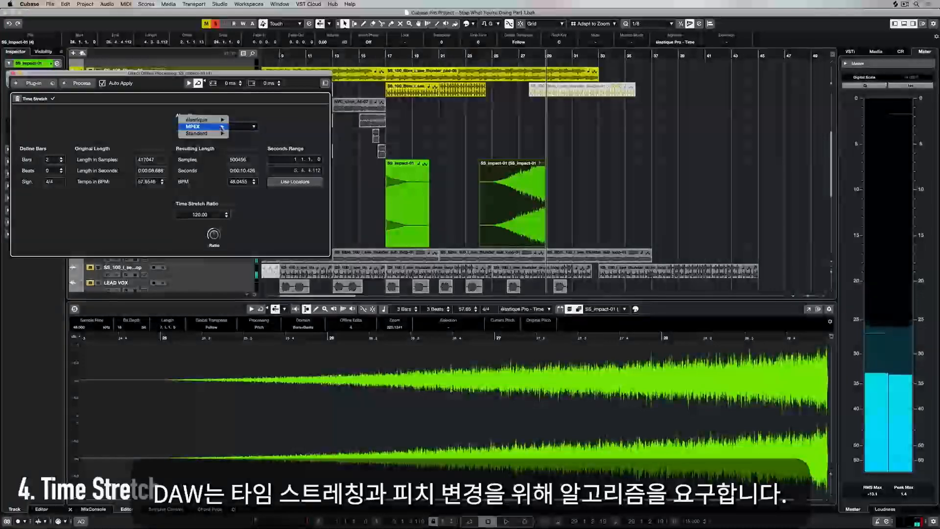
pyautogui.moveTo(201, 120)
pyautogui.press('Escape')
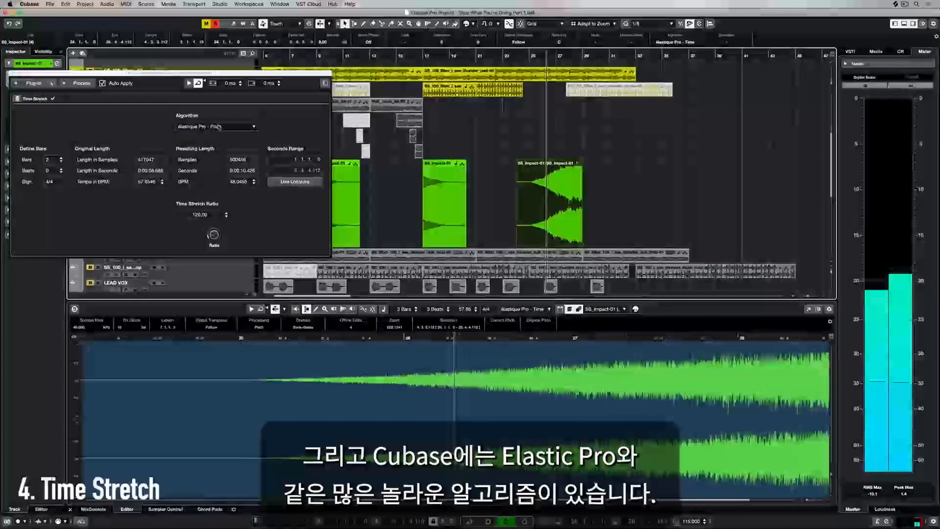
pyautogui.click(216, 126)
pyautogui.moveTo(212, 134)
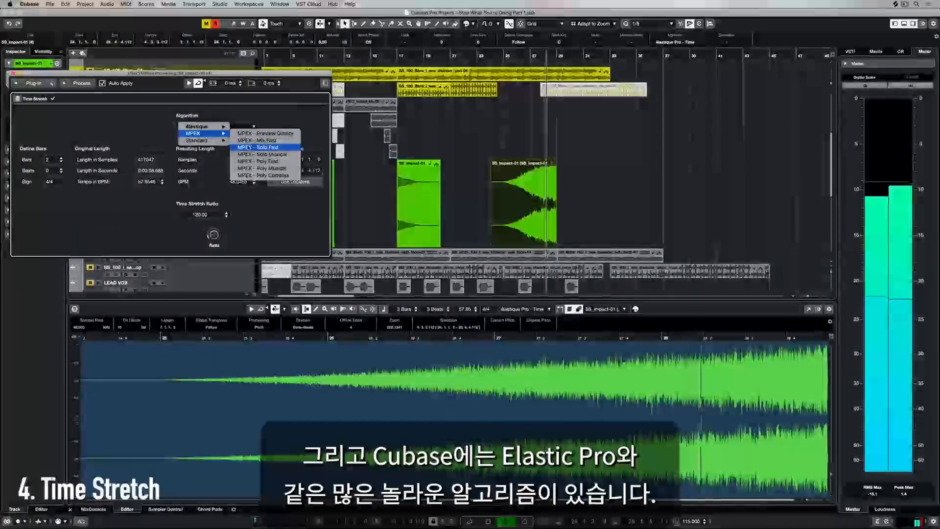
pyautogui.click(252, 134)
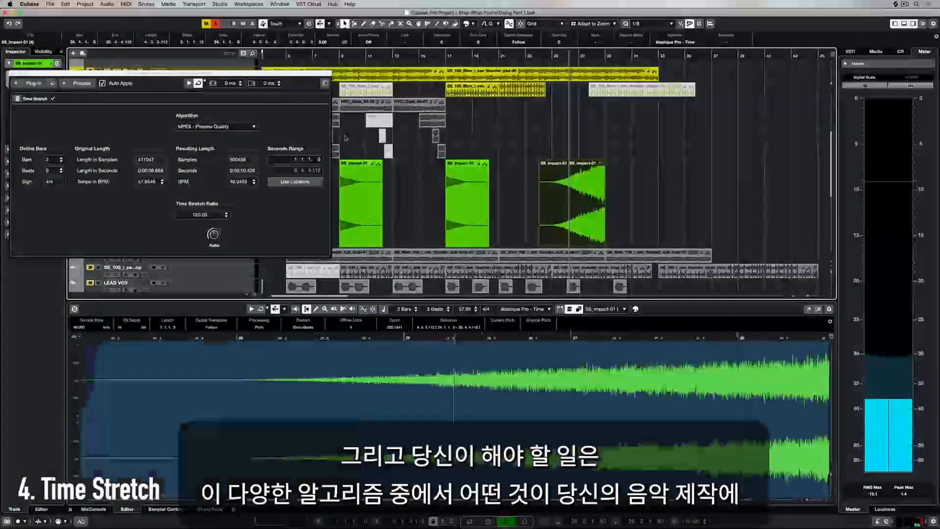
# - Try the Standard - Pads and élastique Pro - Formant Pitch algorithms for the time stretch while auditioning
pyautogui.click(236, 128)
pyautogui.moveTo(206, 133)
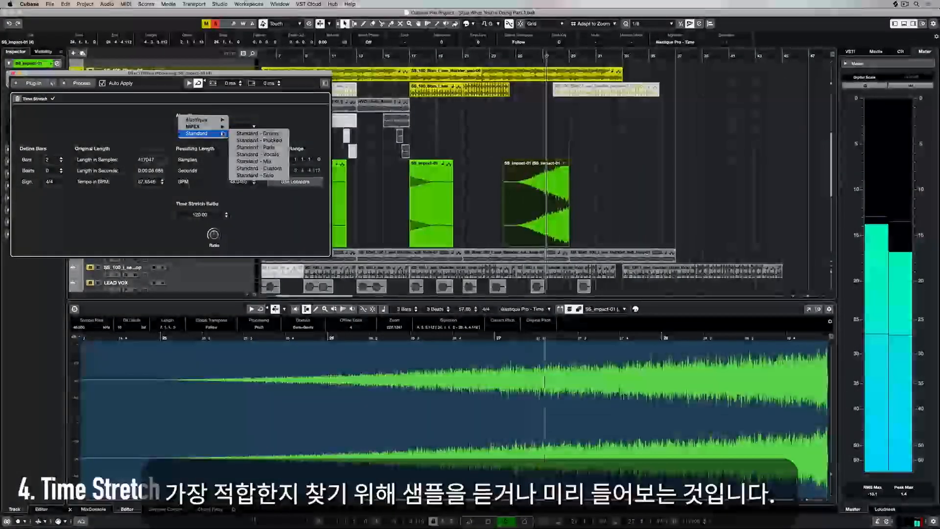
pyautogui.click(256, 147)
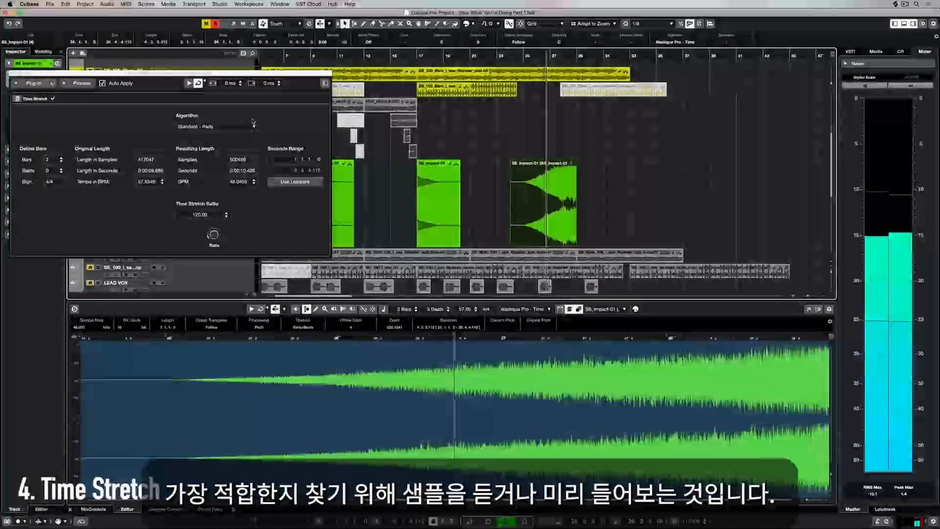
pyautogui.click(220, 127)
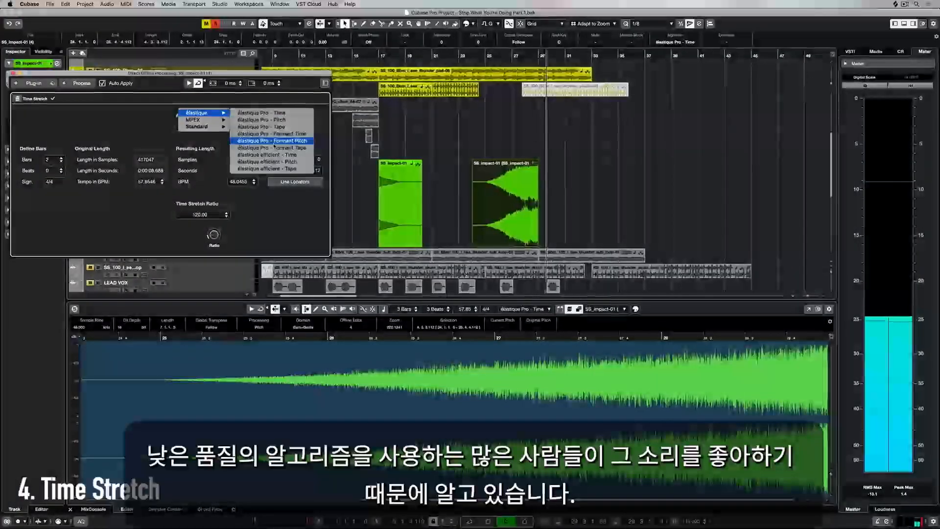
pyautogui.click(254, 140)
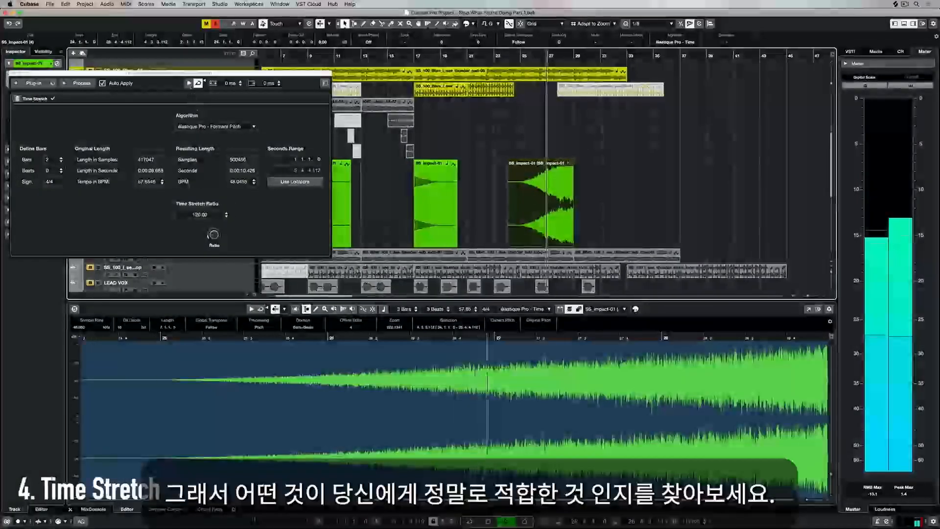
# - Stop the audition and set the time stretch algorithm to élastique Pro - Pitch
pyautogui.click(189, 84)
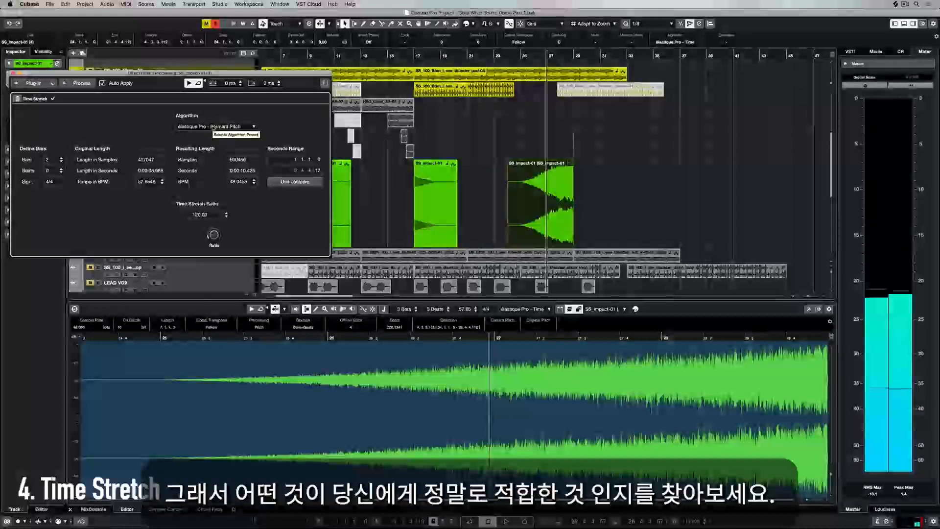
pyautogui.click(213, 126)
pyautogui.click(218, 165)
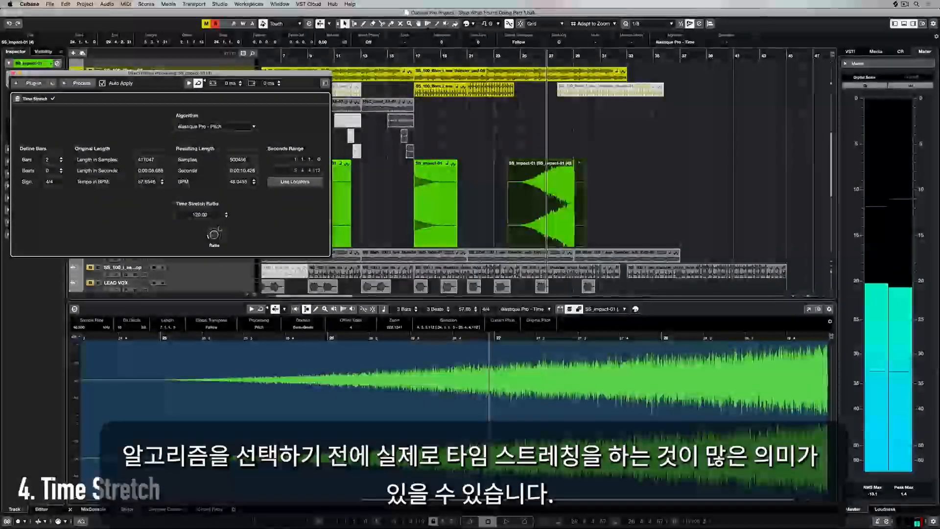
# - Raise the time stretch ratio to about 273.45, trim the end of the lengthened event slightly and play it
pyautogui.moveTo(214, 235); pyautogui.dragTo(213, 234)
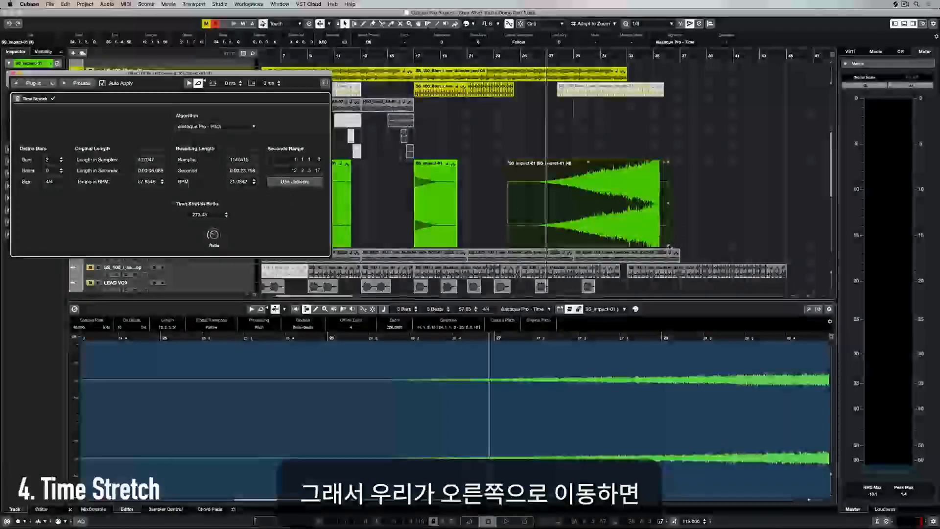
pyautogui.moveTo(668, 246); pyautogui.dragTo(661, 245)
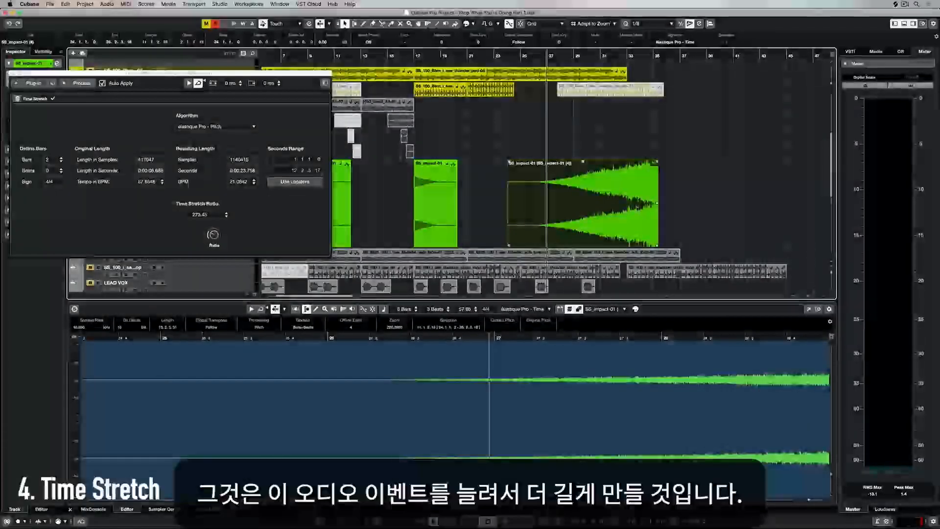
pyautogui.press('space')
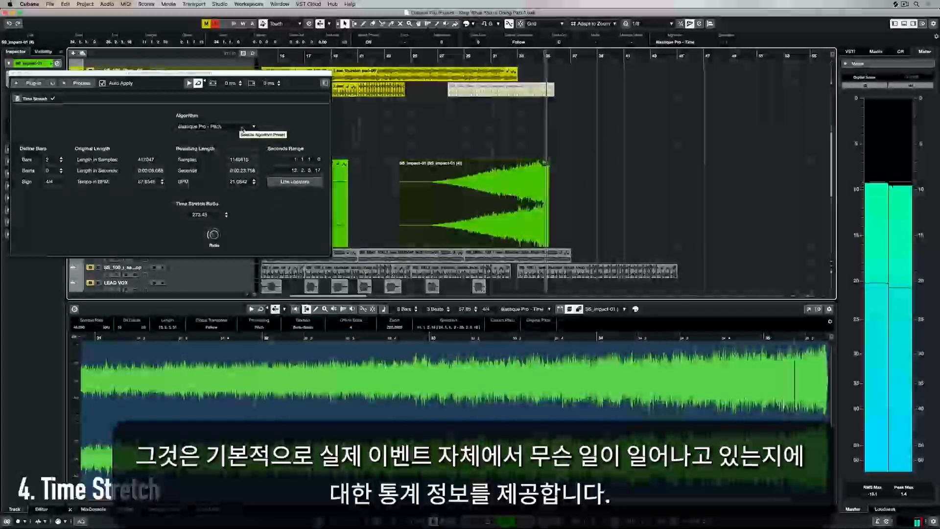
# - Switch the stretched event's algorithm to Standard - Pads for comparison
pyautogui.click(242, 128)
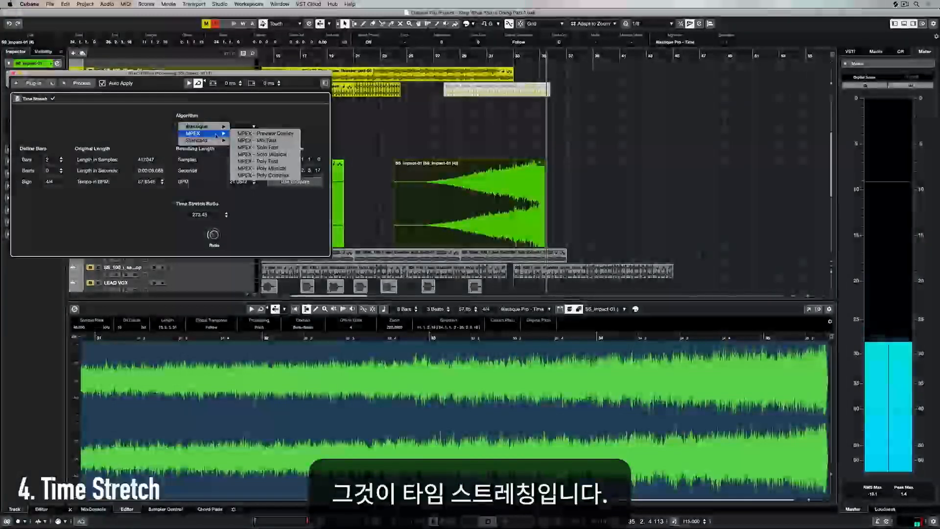
pyautogui.moveTo(216, 141)
pyautogui.click(279, 154)
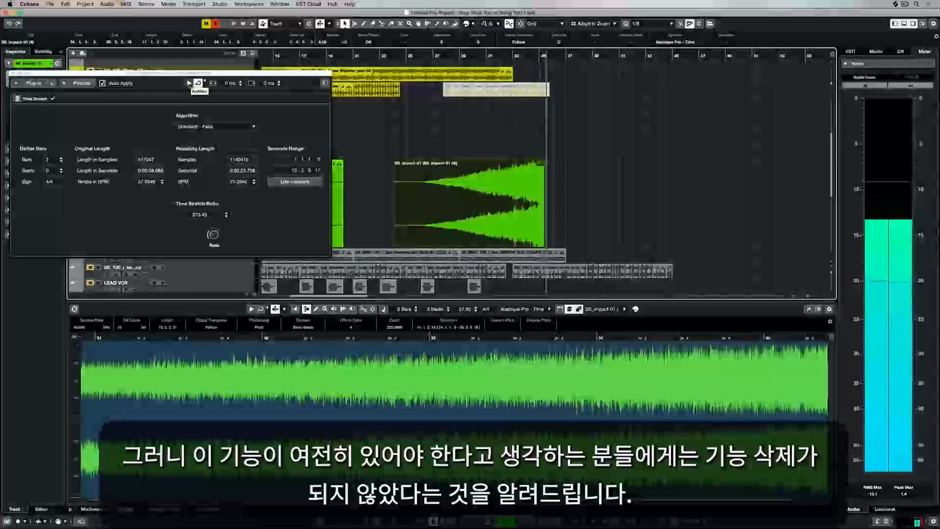
# - Stop the audition and return the stretched event's algorithm to élastique Pro - Pitch
pyautogui.click(190, 84)
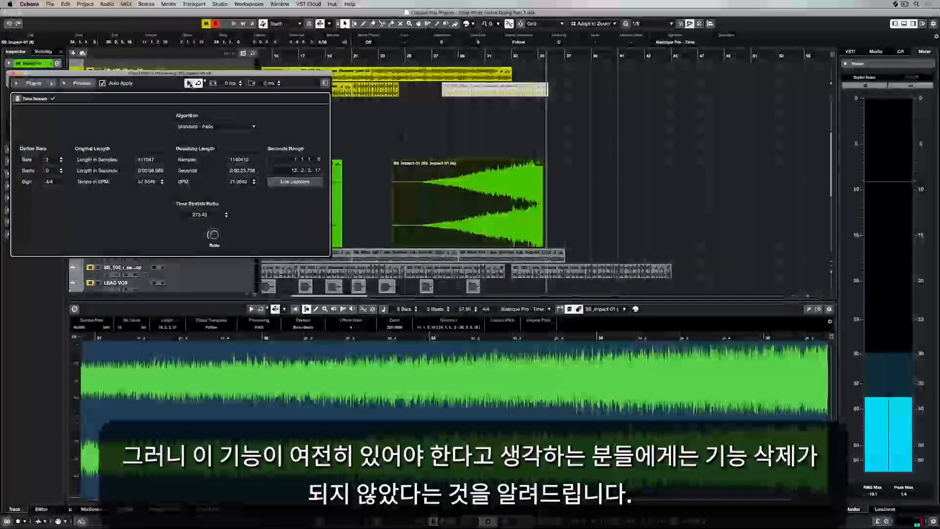
pyautogui.click(211, 127)
pyautogui.moveTo(201, 113)
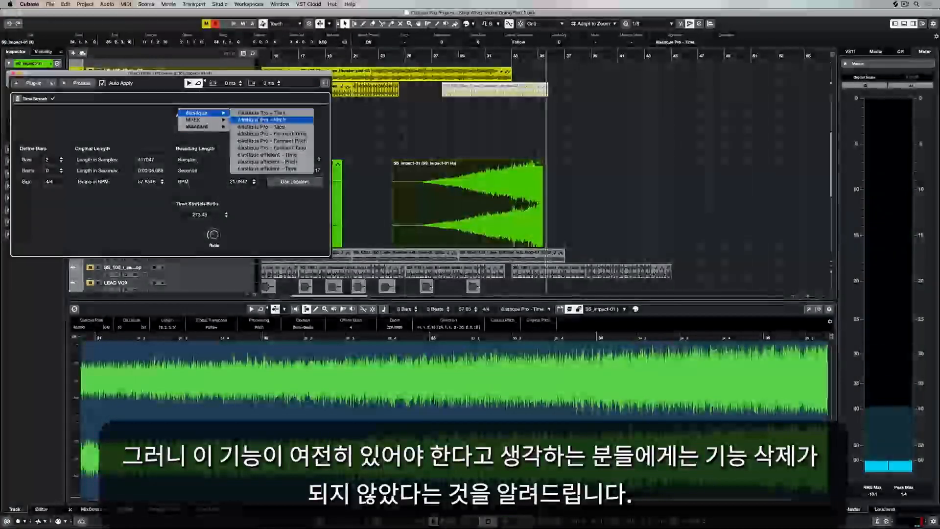
pyautogui.click(260, 120)
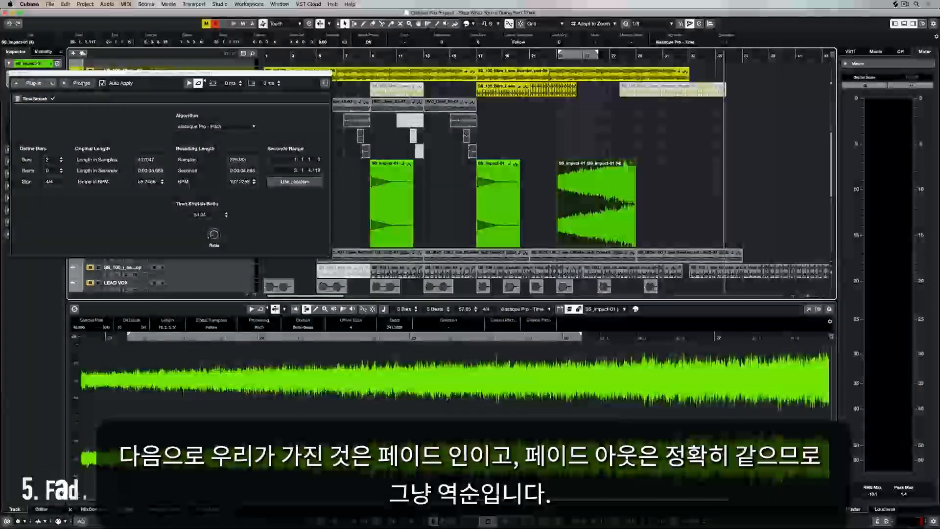
# - Add the Fade In process to the time-stretched SS_impact-01 event
pyautogui.click(80, 82)
pyautogui.click(108, 116)
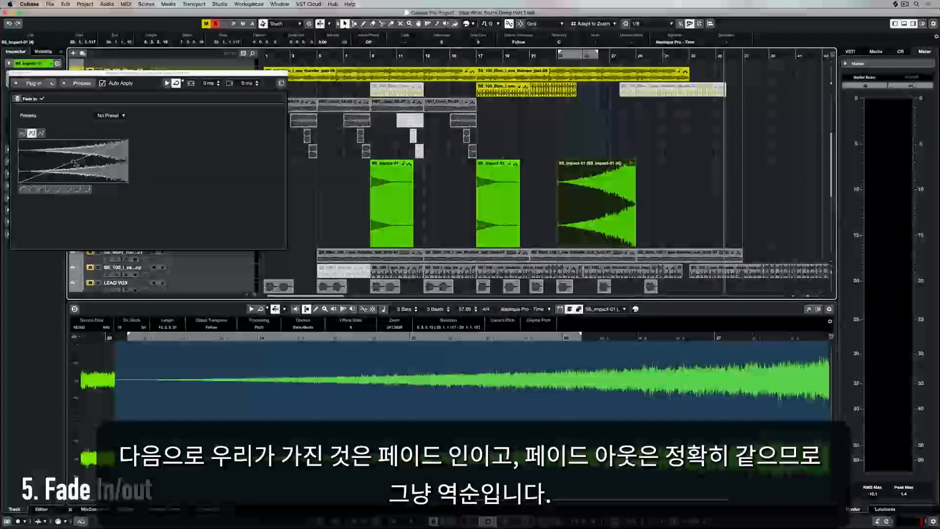
# - Bend the Fade In line into a slowly rising curve so the event stays quiet longer, and play it
pyautogui.click(74, 163)
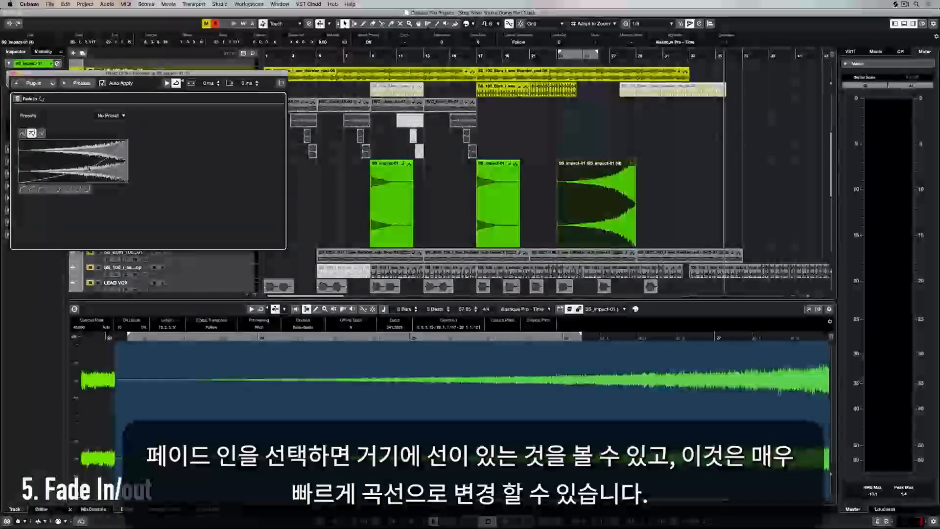
pyautogui.press('l')
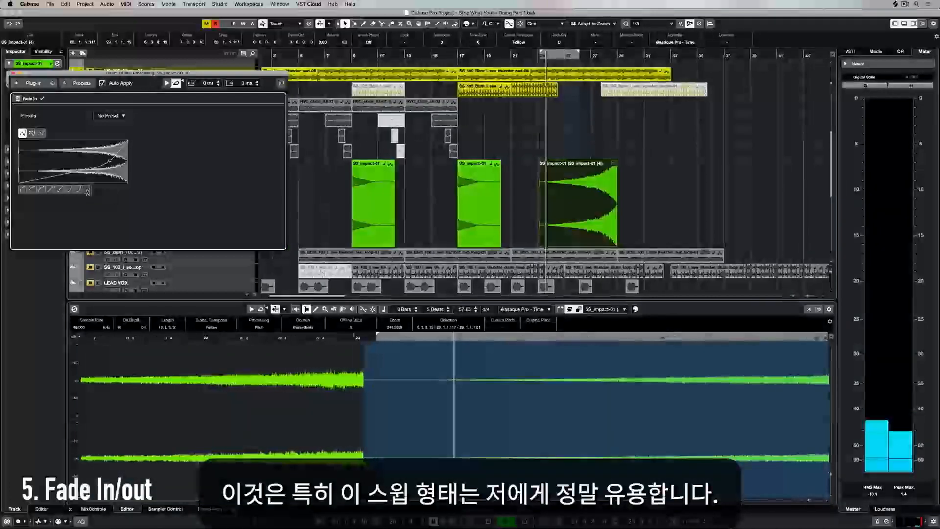
pyautogui.click(70, 190)
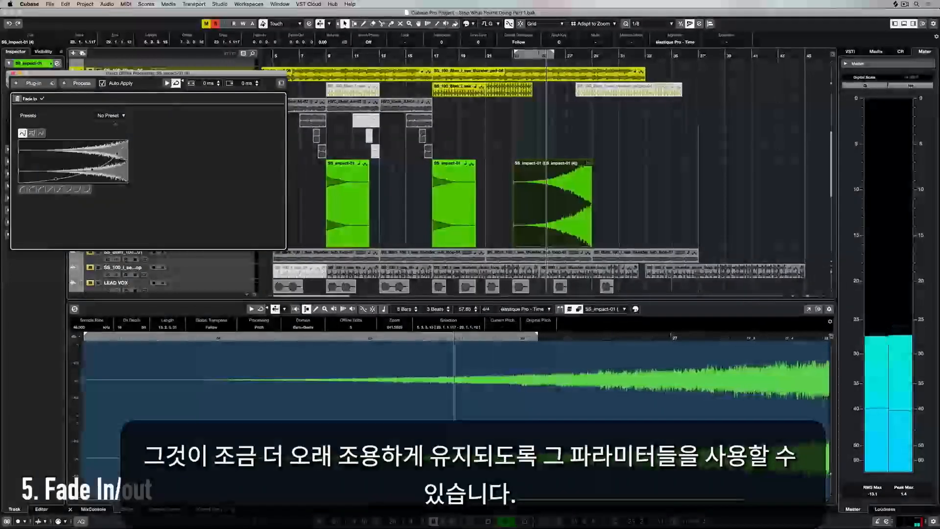
pyautogui.click(110, 116)
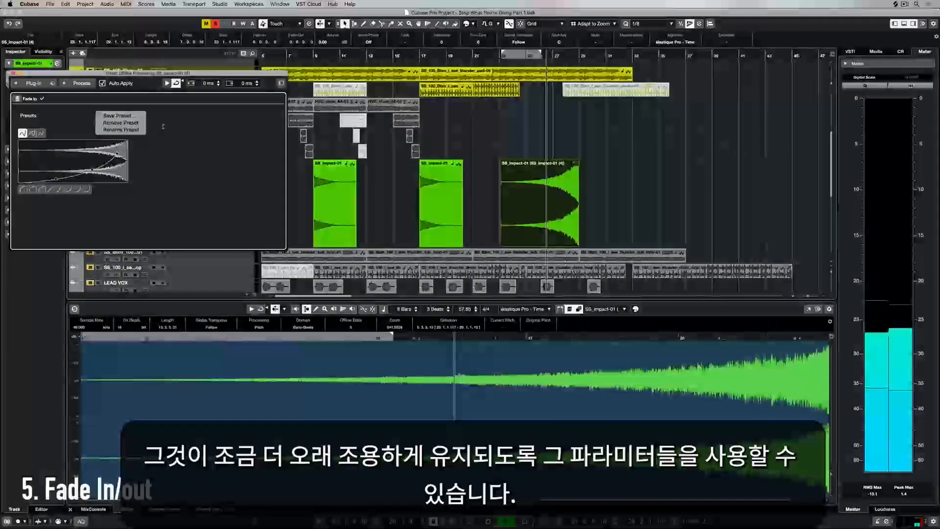
pyautogui.click(160, 128)
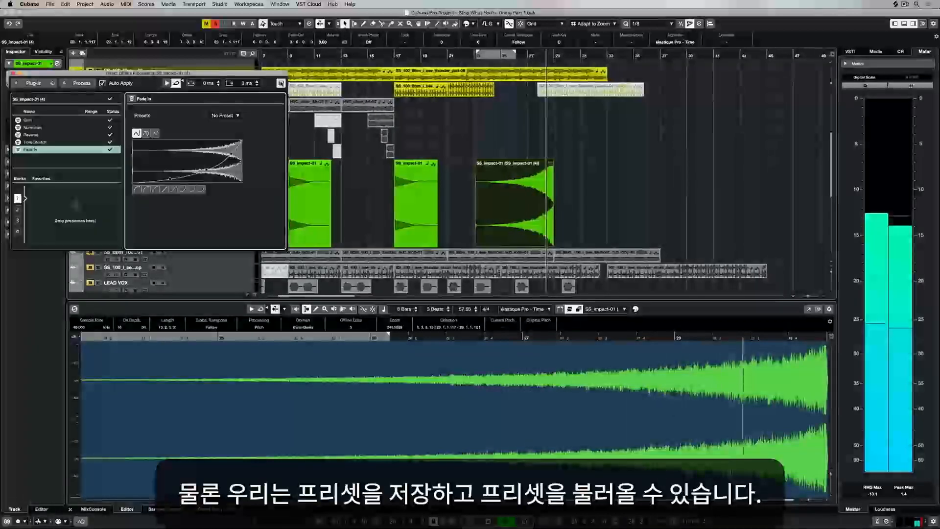
# - Show the list of applied offline processes and add the Pitch Shift process to the faded SS_impact-01 event
pyautogui.click(281, 83)
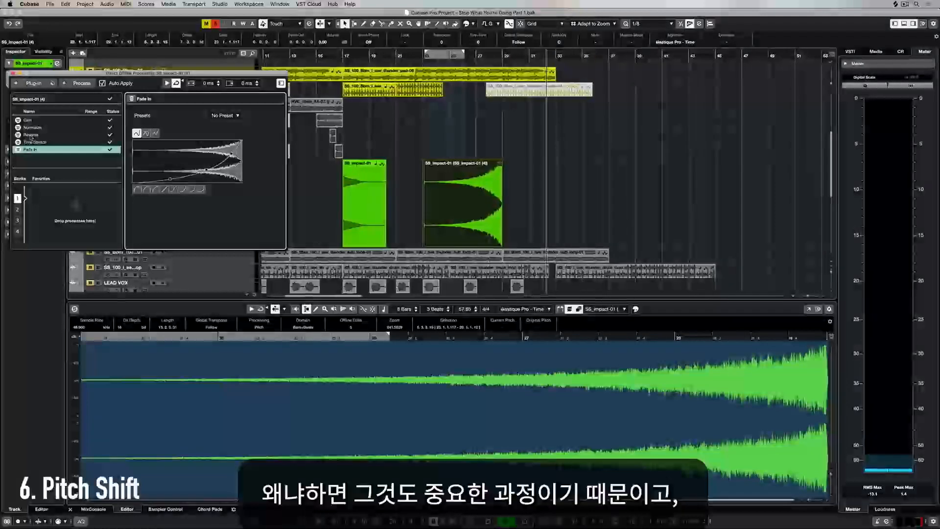
pyautogui.click(79, 83)
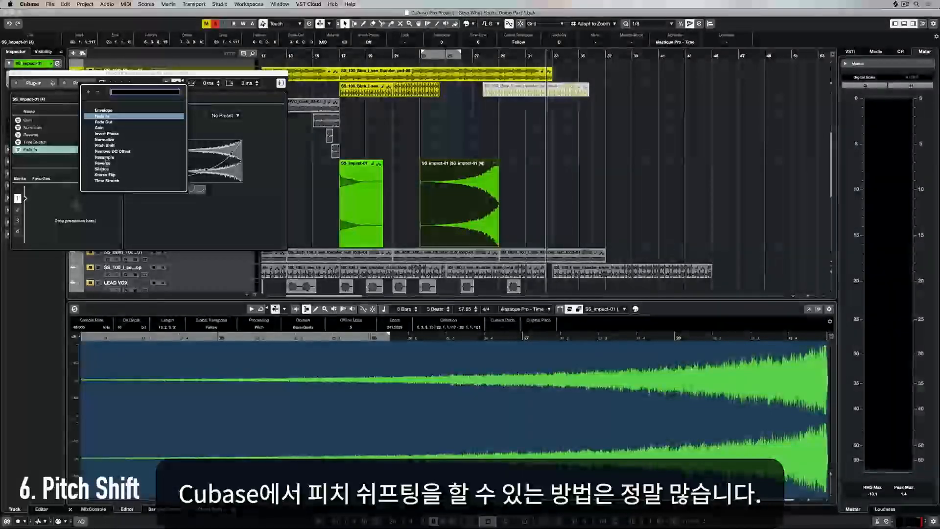
pyautogui.click(105, 146)
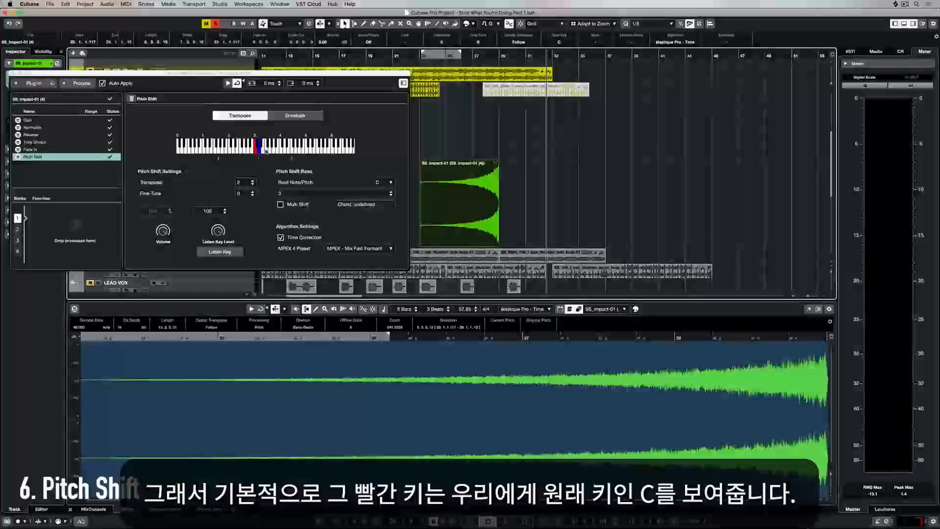
# - Transpose the event up 5 semitones on the Pitch Shift keyboard and play it from its start
pyautogui.click(266, 148)
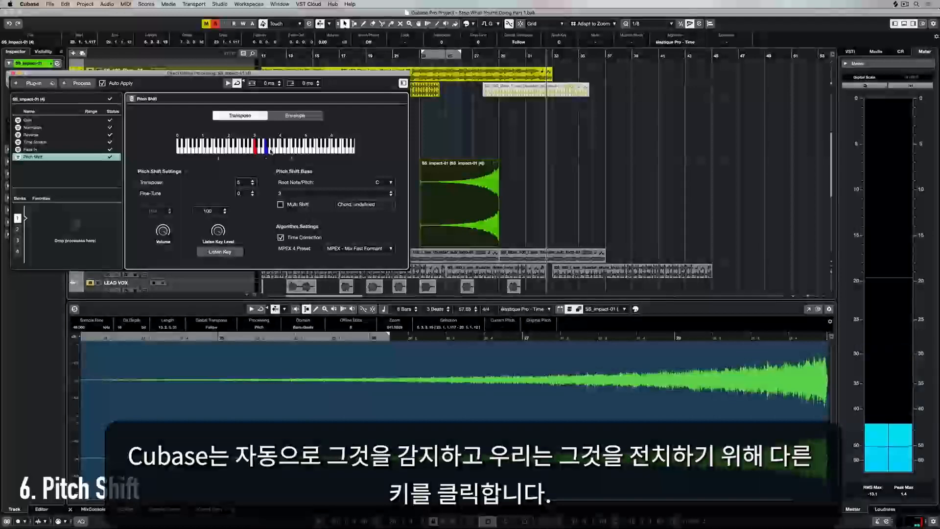
pyautogui.press('l')
pyautogui.press('space')
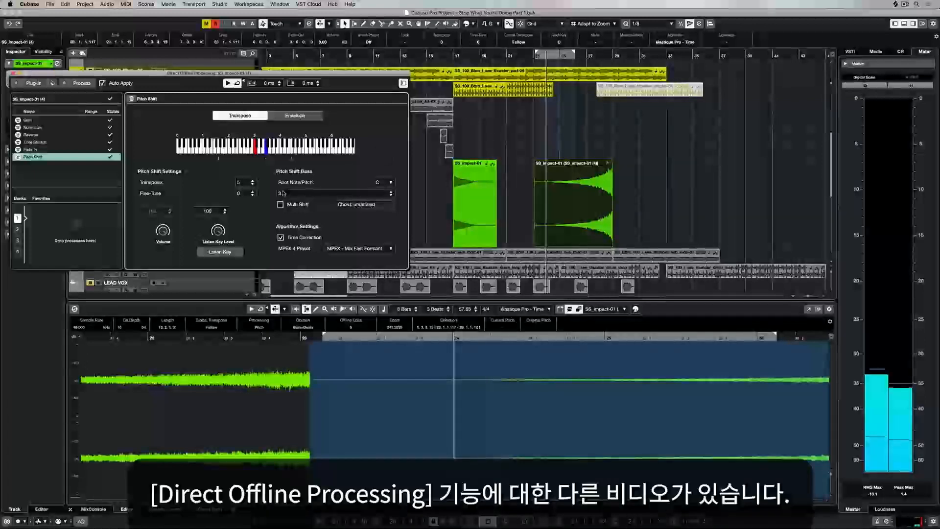
# - Raise the Pitch Shift transposition to 14 semitones using a higher key on the keyboard display
pyautogui.click(319, 194)
pyautogui.click(288, 152)
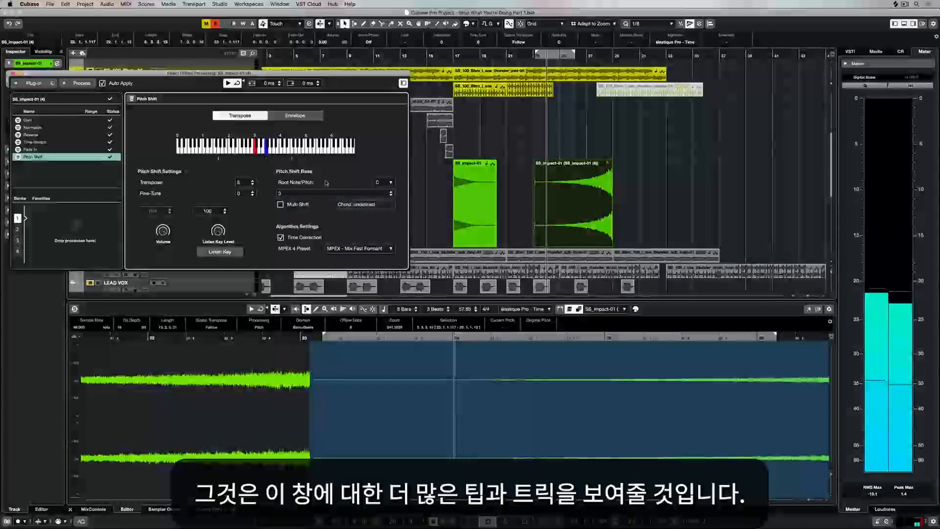
pyautogui.click(286, 149)
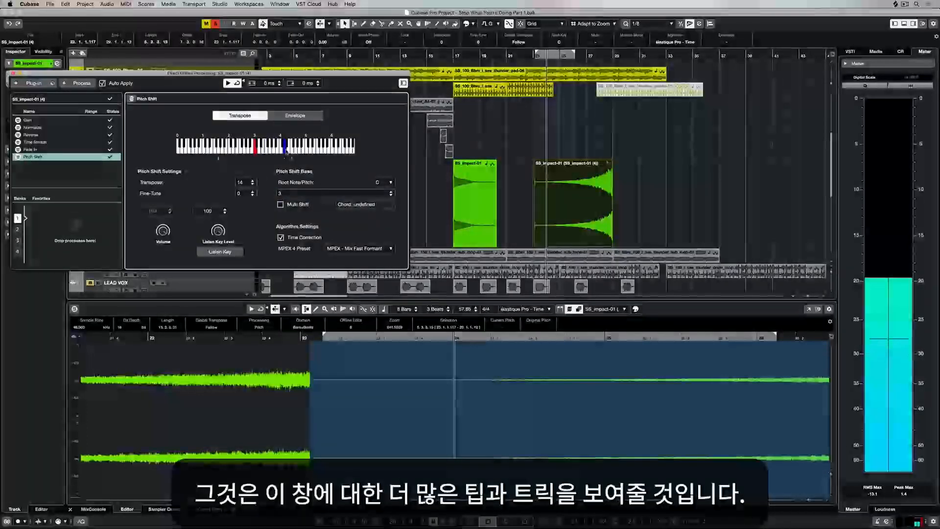